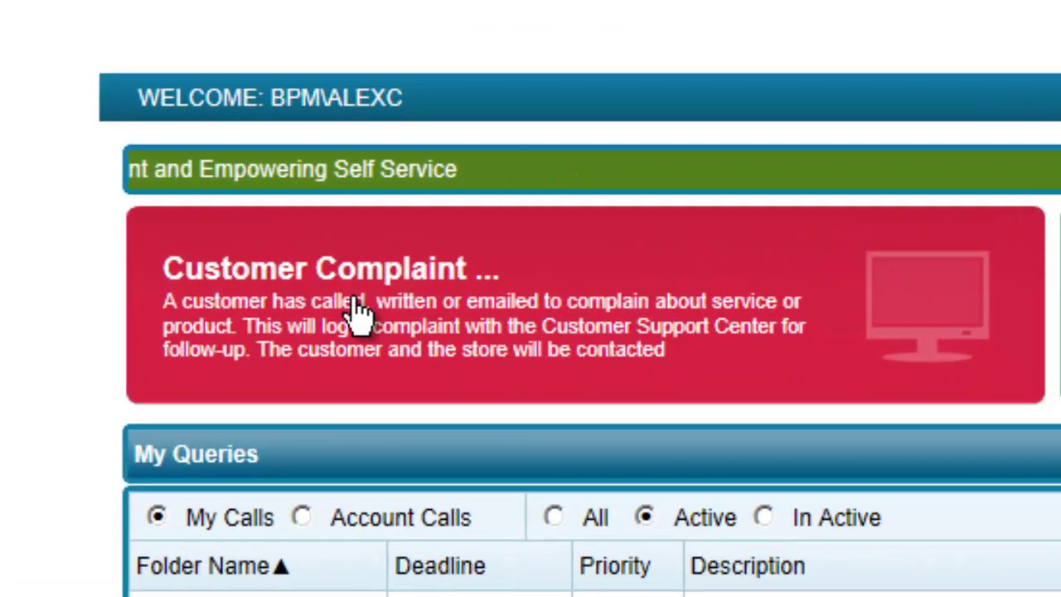
Start a customer complaint for Delivery Zone X, Home Delivery Service, impact 4. Customer, with details "I had some damage when my delivery came.".
{"action": "left_click", "coordinate": [351, 295]}
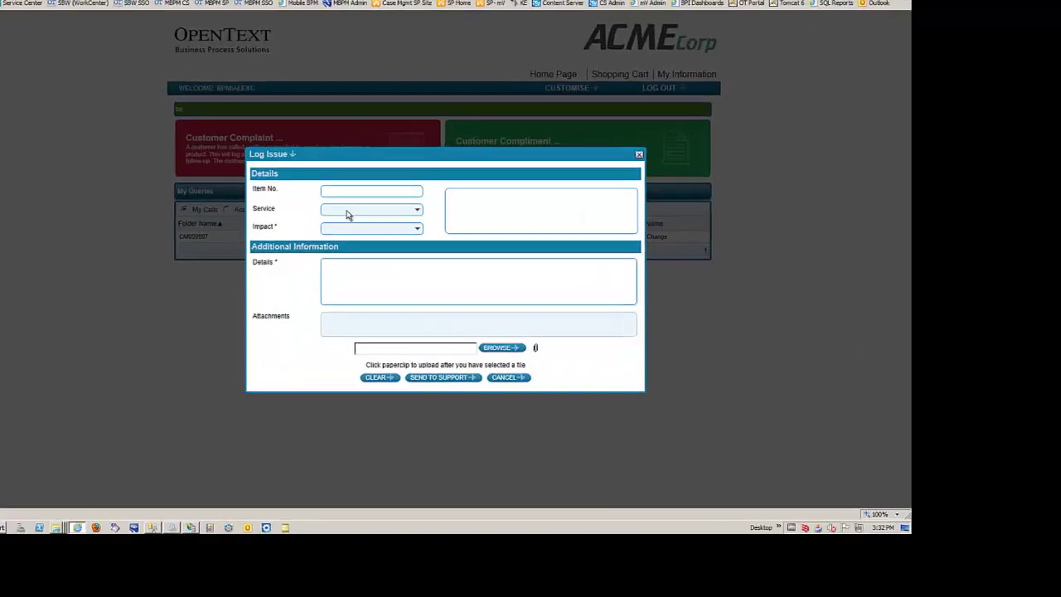
{"action": "left_click", "coordinate": [353, 191]}
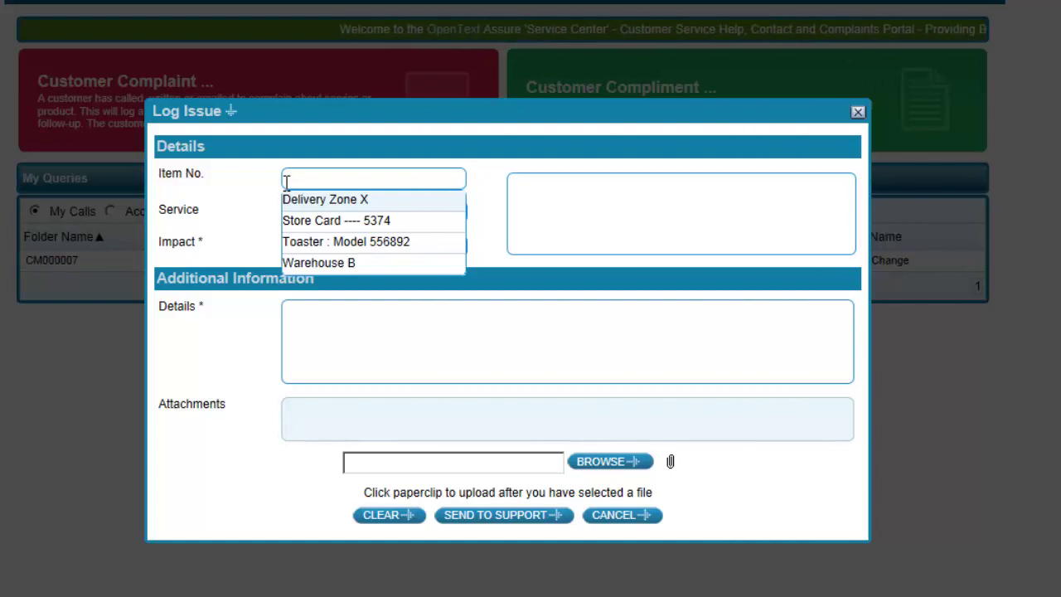
{"action": "left_click", "coordinate": [312, 202]}
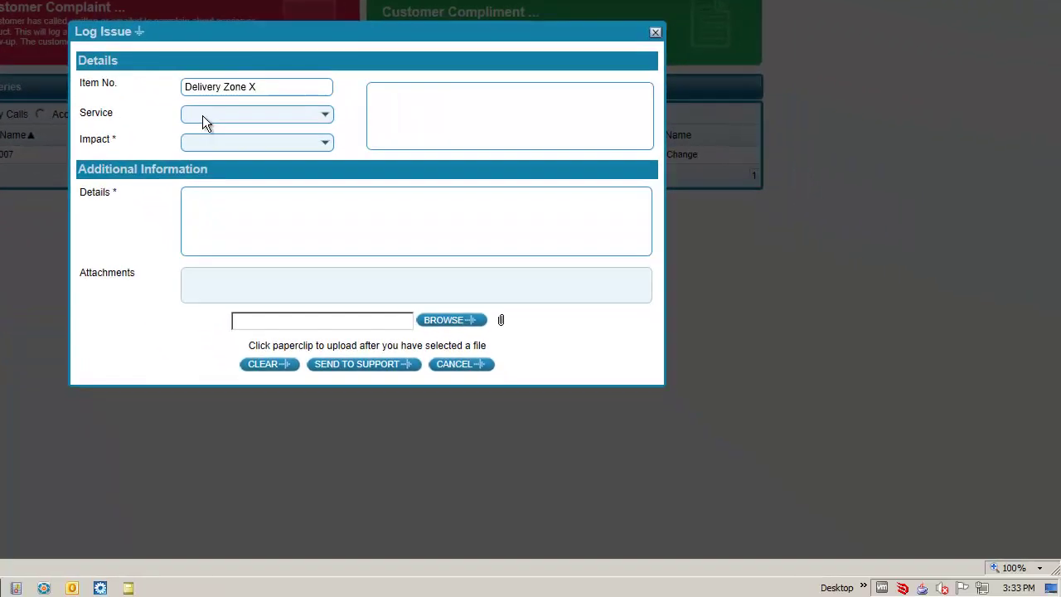
{"action": "left_click", "coordinate": [202, 116]}
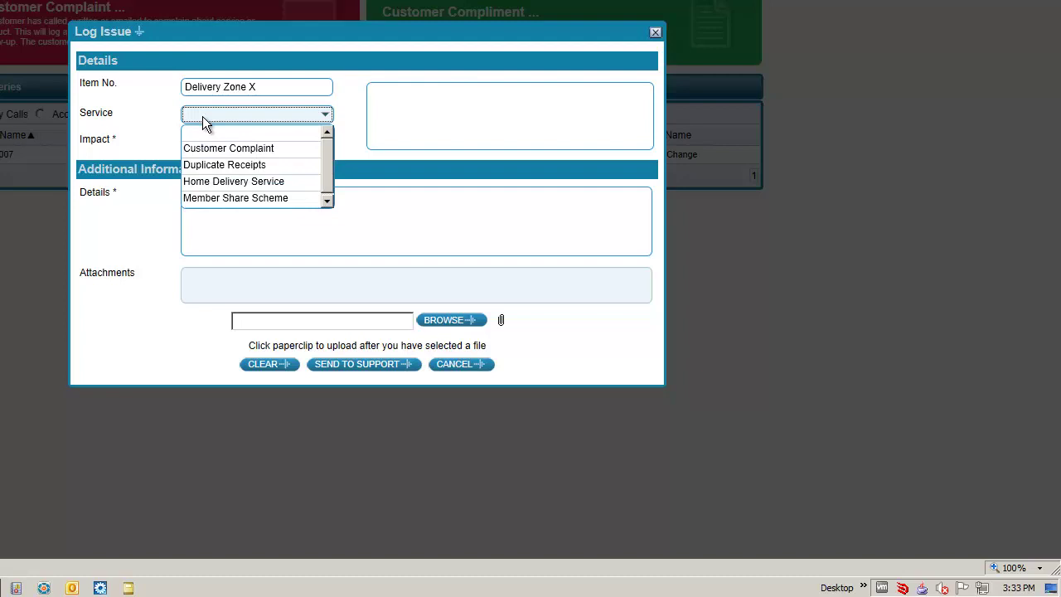
{"action": "left_click", "coordinate": [214, 182]}
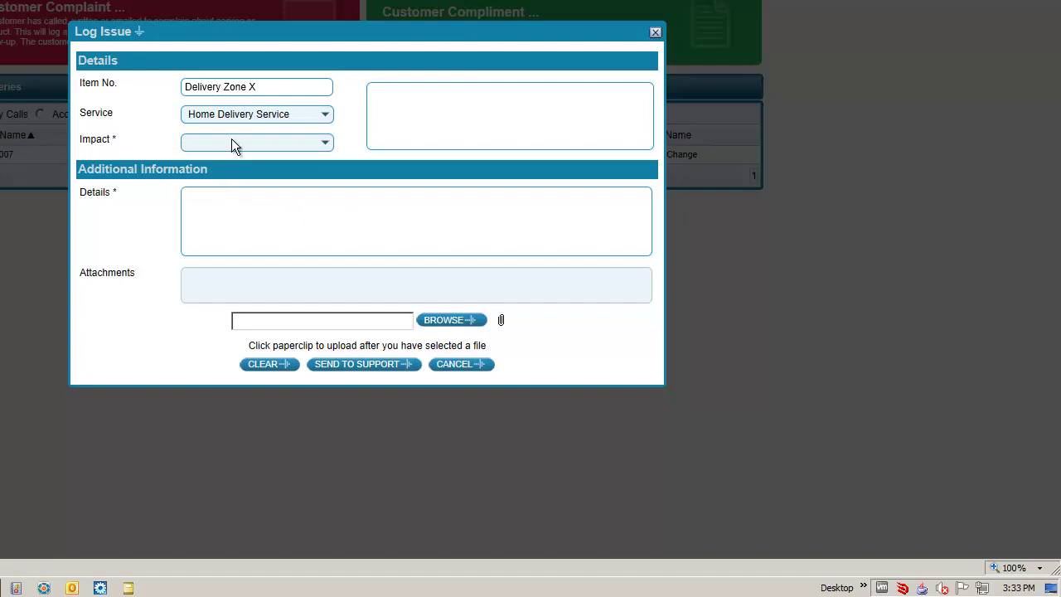
{"action": "left_click", "coordinate": [232, 145]}
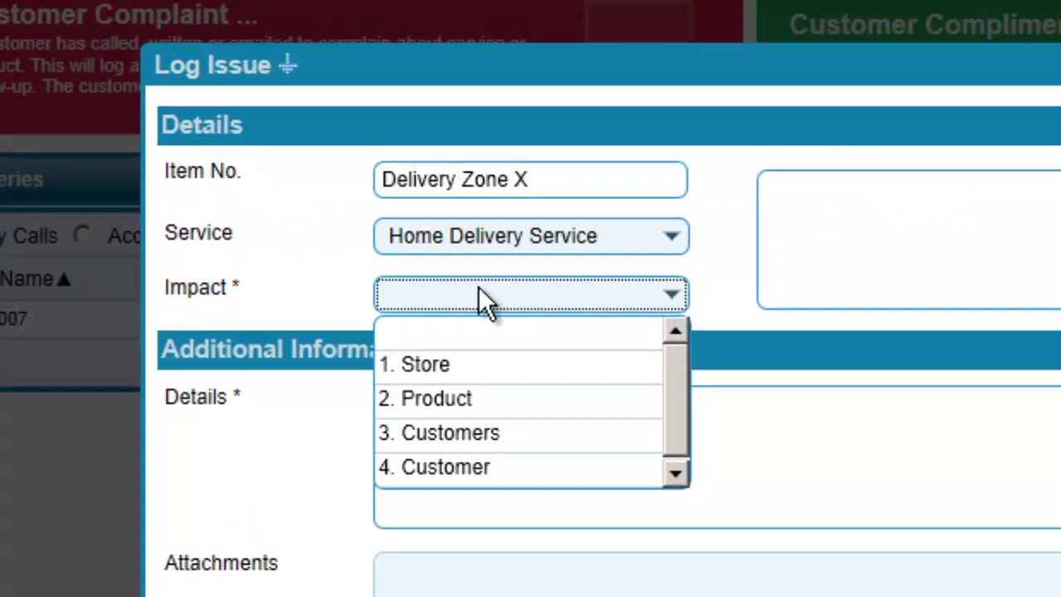
{"action": "left_click", "coordinate": [458, 475]}
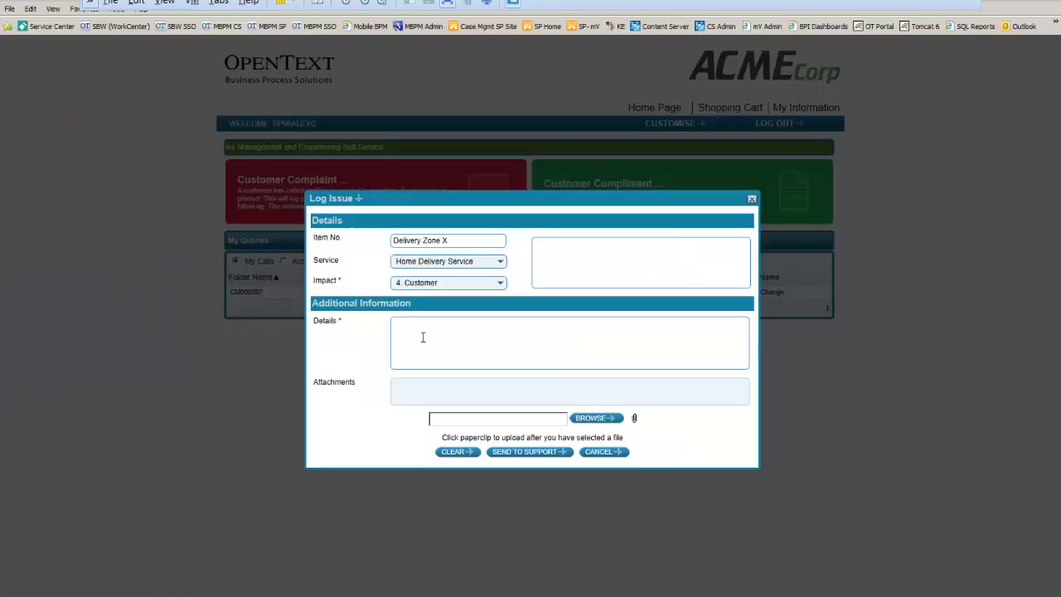
{"action": "left_click", "coordinate": [422, 337]}
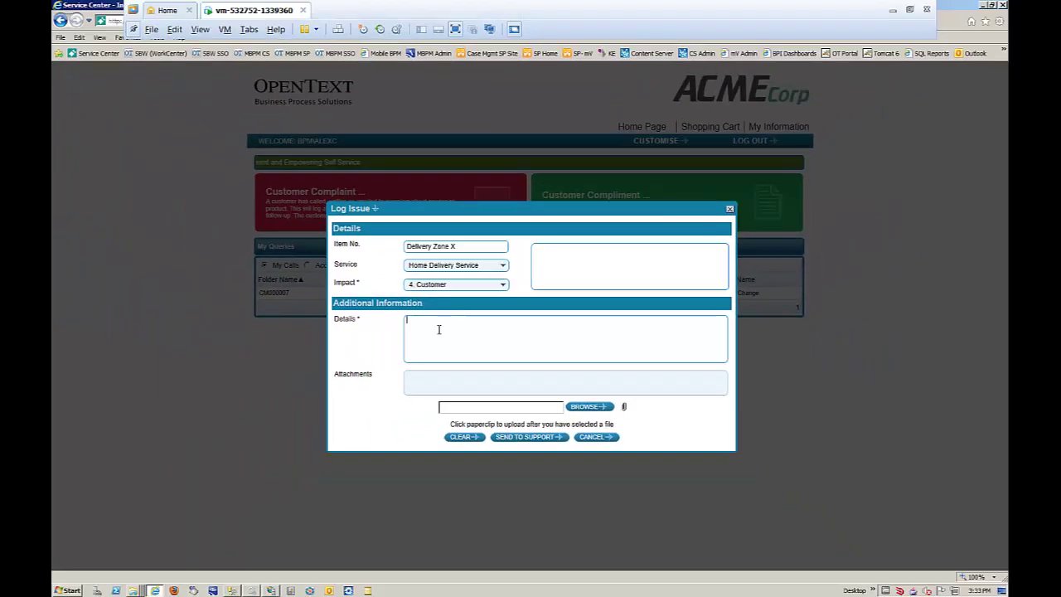
{"action": "type", "text": "I had some damage when my delivery came."}
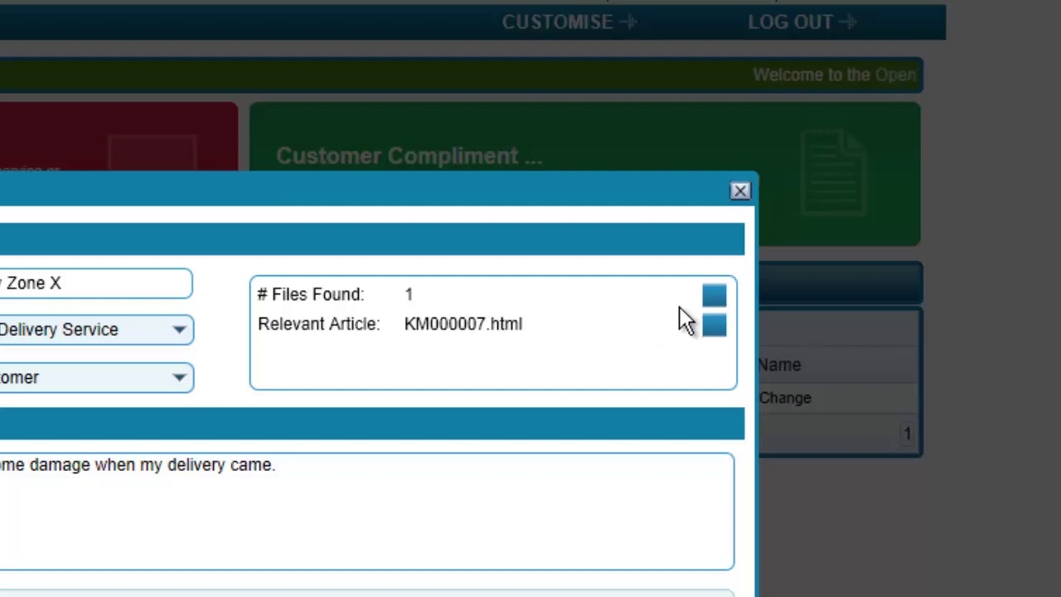
Read the suggested knowledge article for the complaint, then close the article and the knowledge base search.
{"action": "left_click", "coordinate": [718, 300]}
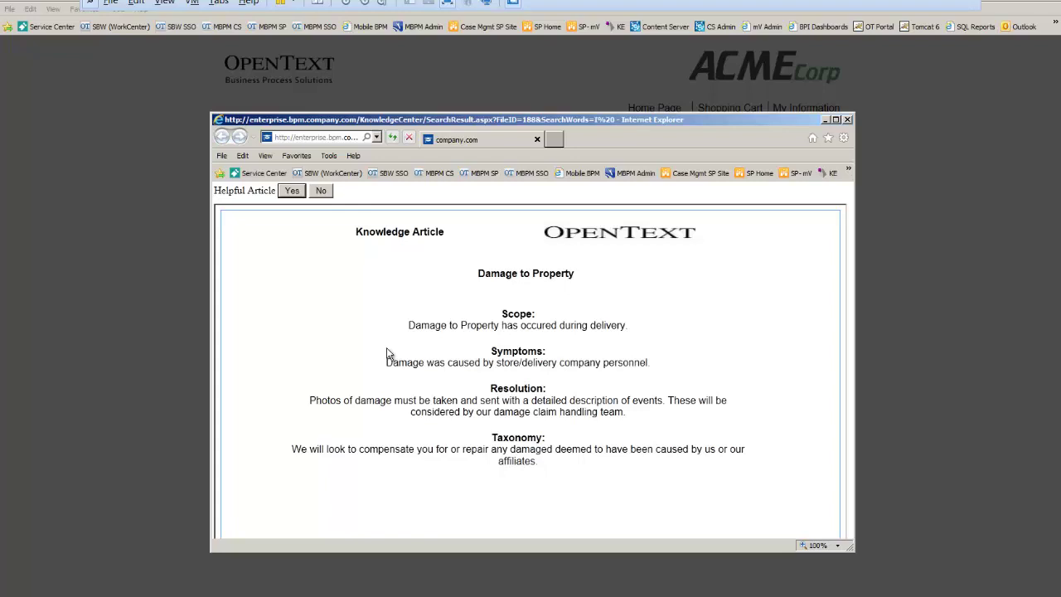
{"action": "left_click", "coordinate": [847, 120]}
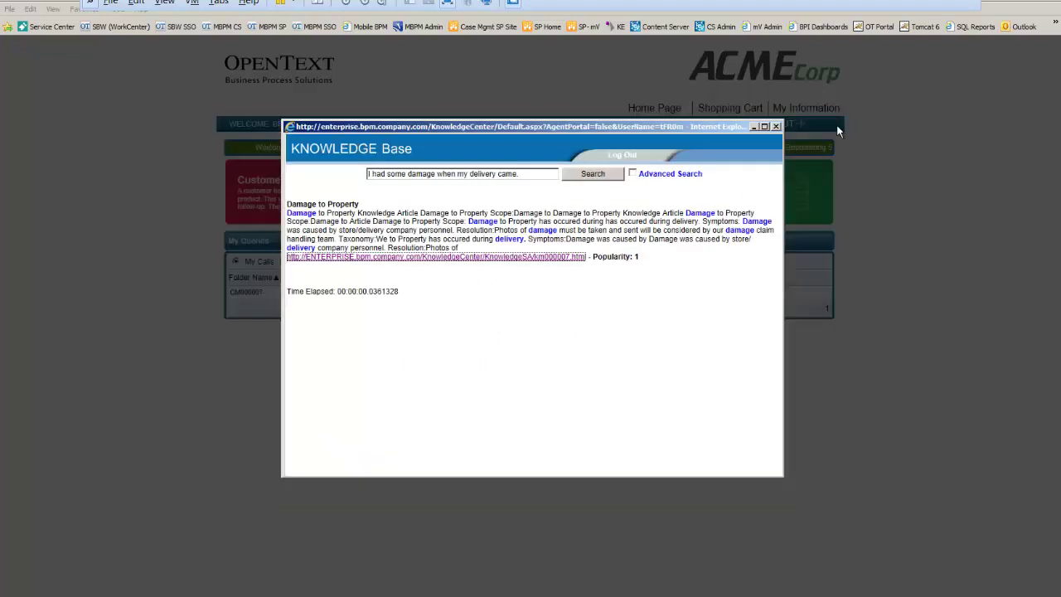
{"action": "left_click", "coordinate": [776, 127]}
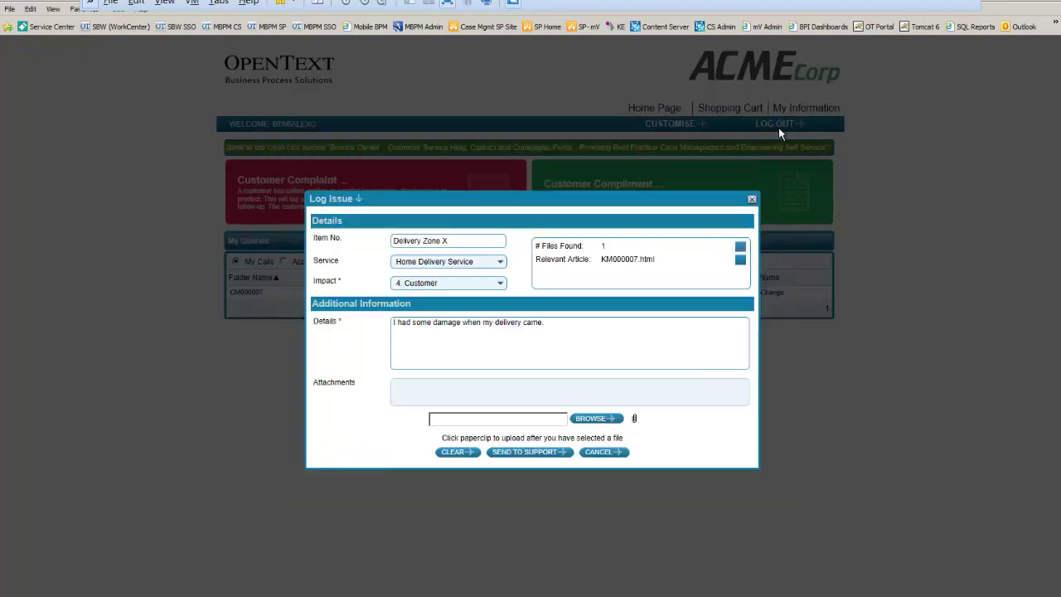
Choose Damaged Goods.png as the complaint's file, send the complaint to support and dismiss the confirmation.
{"action": "left_click", "coordinate": [592, 418]}
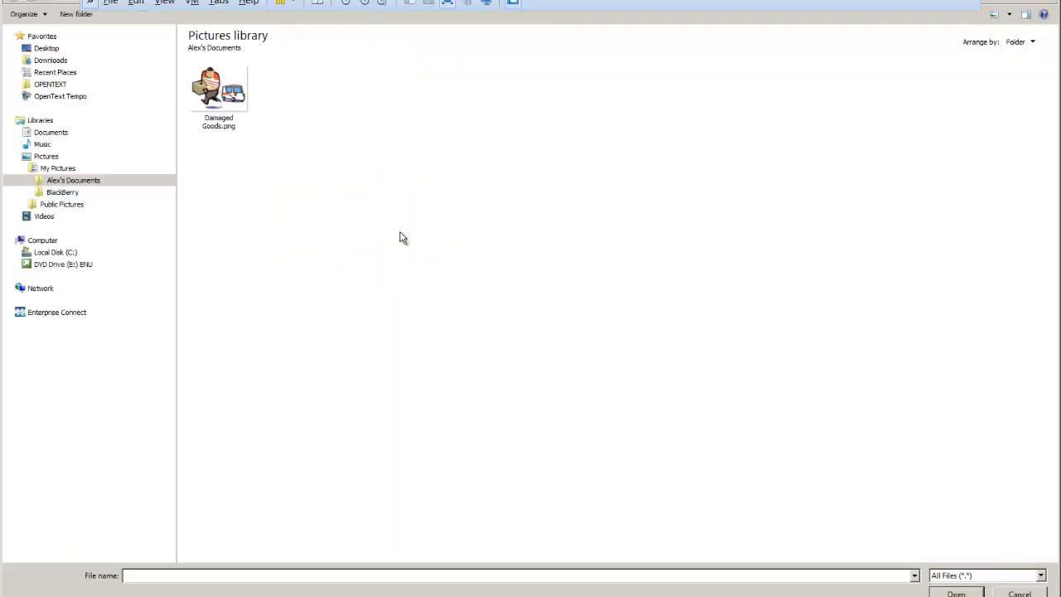
{"action": "double_click", "coordinate": [218, 122]}
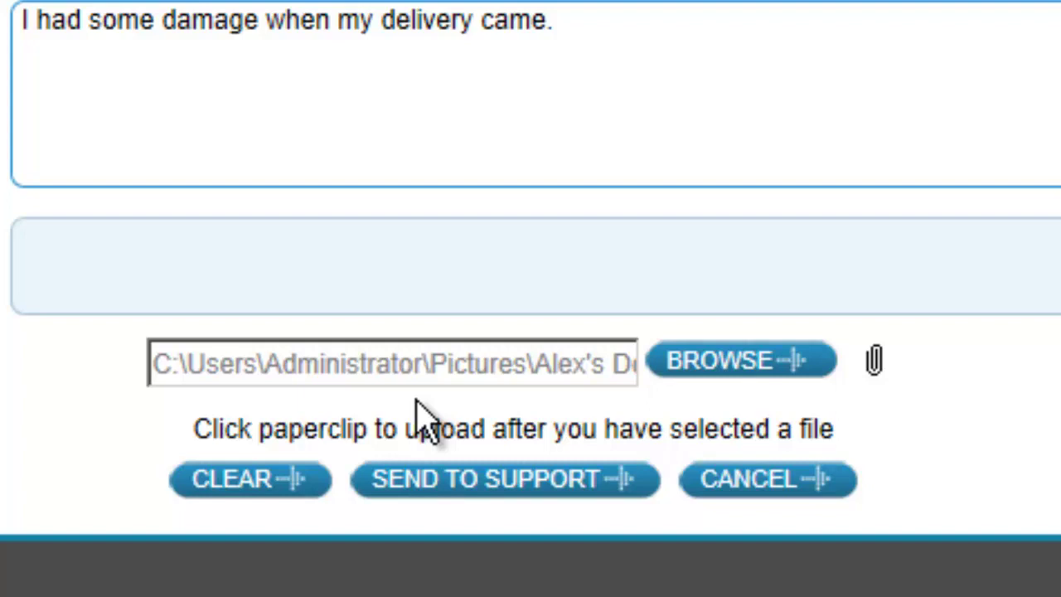
{"action": "left_click", "coordinate": [469, 483]}
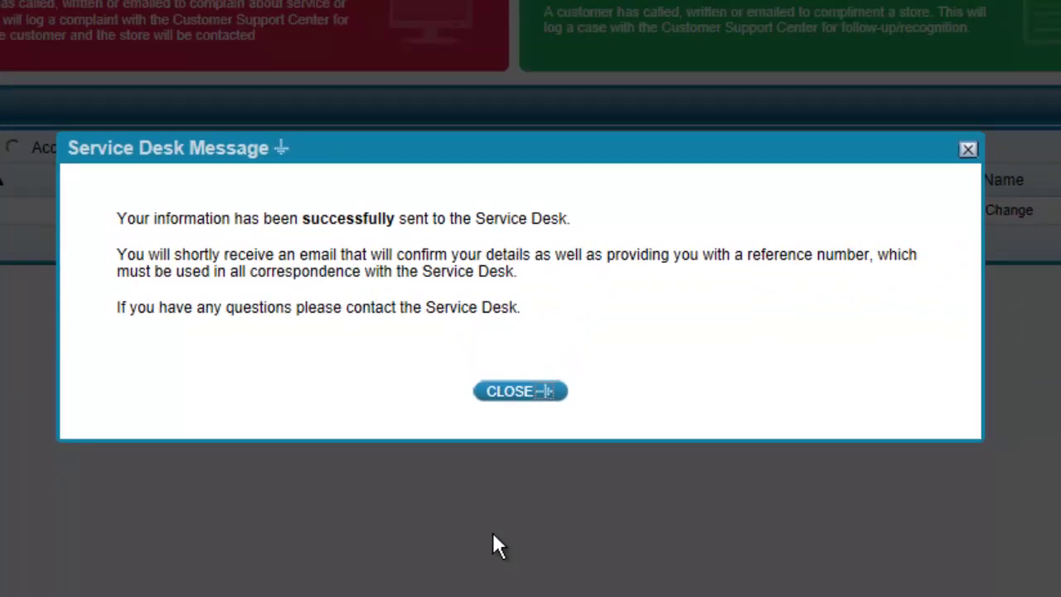
{"action": "left_click", "coordinate": [547, 391]}
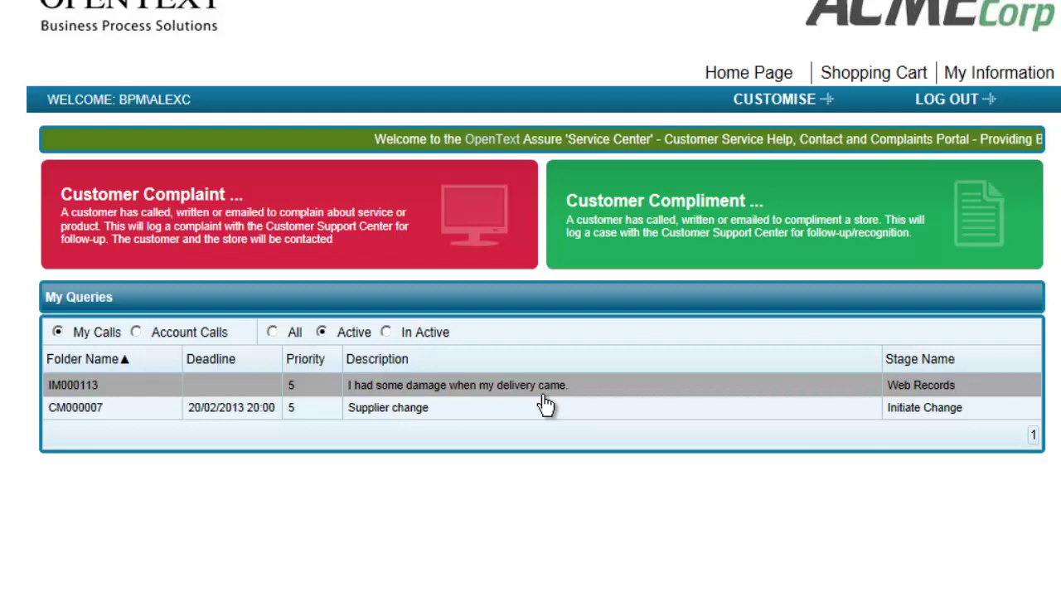
Open the call details of the new delivery damage complaint and review its logged actions.
{"action": "double_click", "coordinate": [403, 386]}
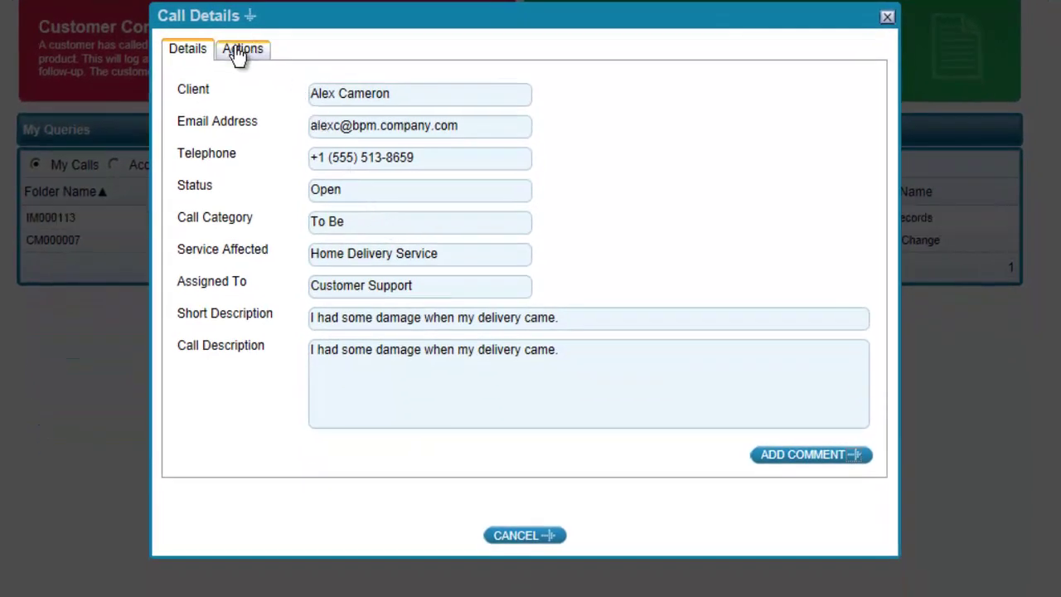
{"action": "left_click", "coordinate": [239, 54]}
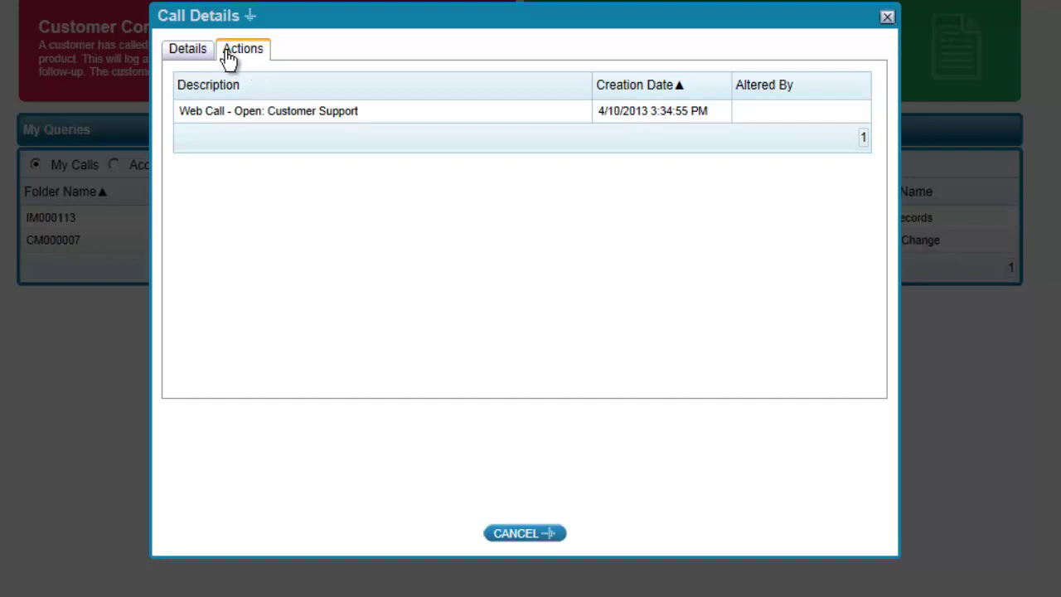
{"action": "left_click", "coordinate": [197, 51]}
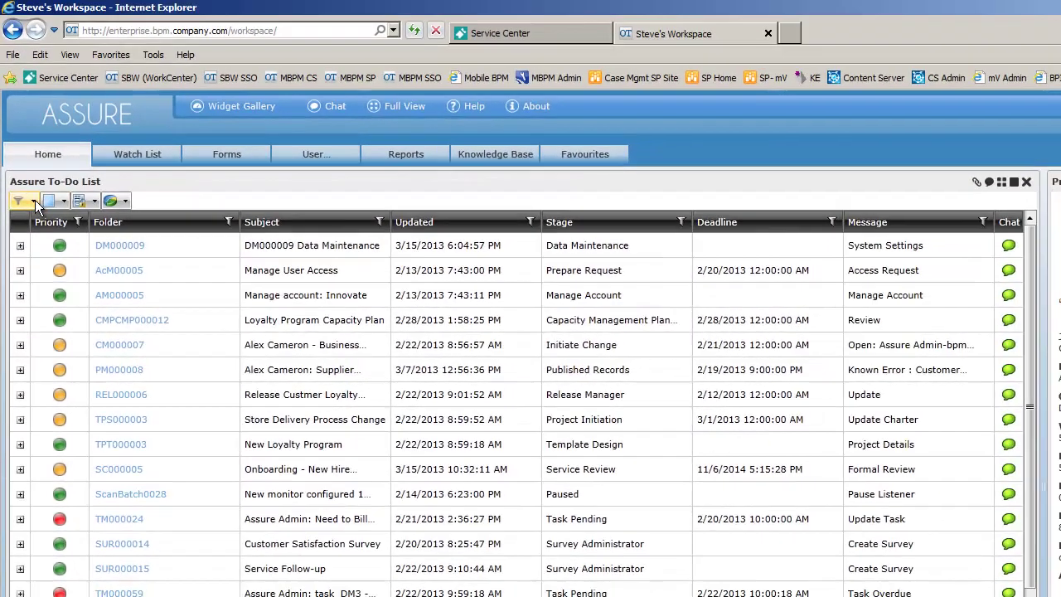
In the Assure workspace, filter the to-do list to Something is Broken and open the full details of the new delivery damage record.
{"action": "left_click", "coordinate": [35, 184]}
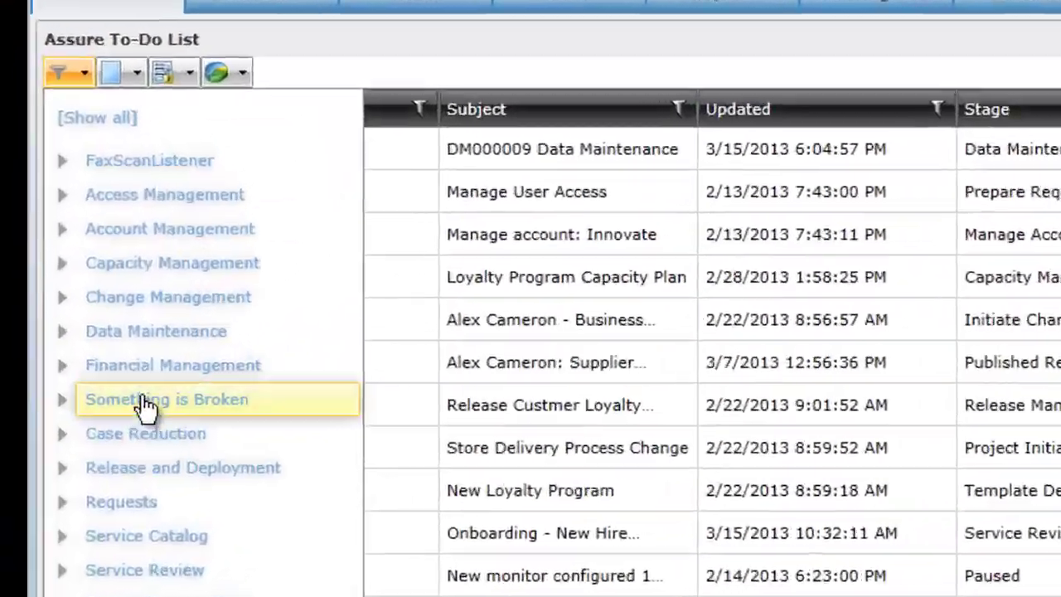
{"action": "left_click", "coordinate": [70, 392]}
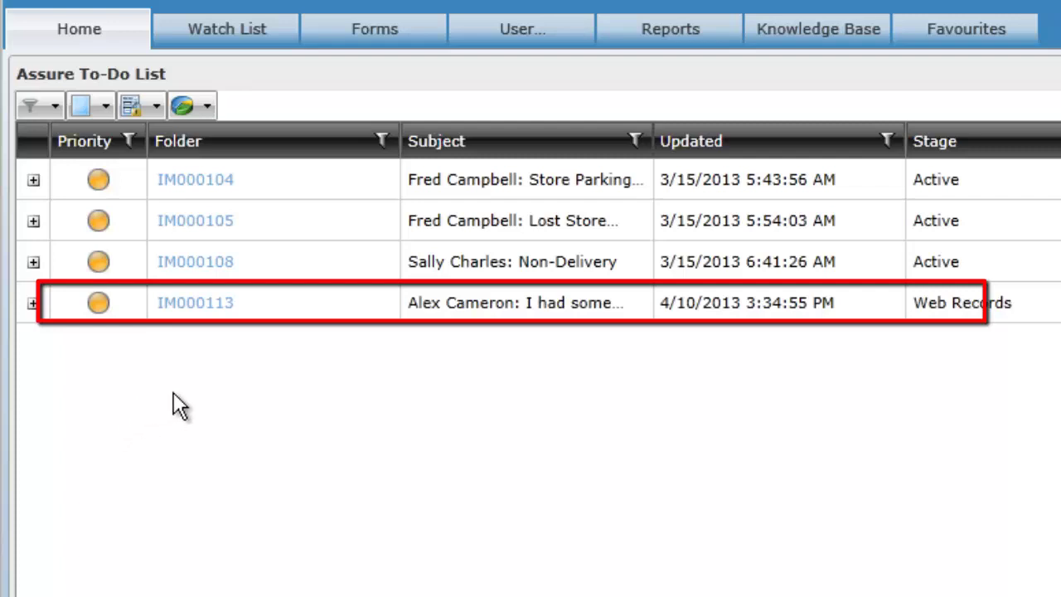
{"action": "left_click", "coordinate": [203, 320]}
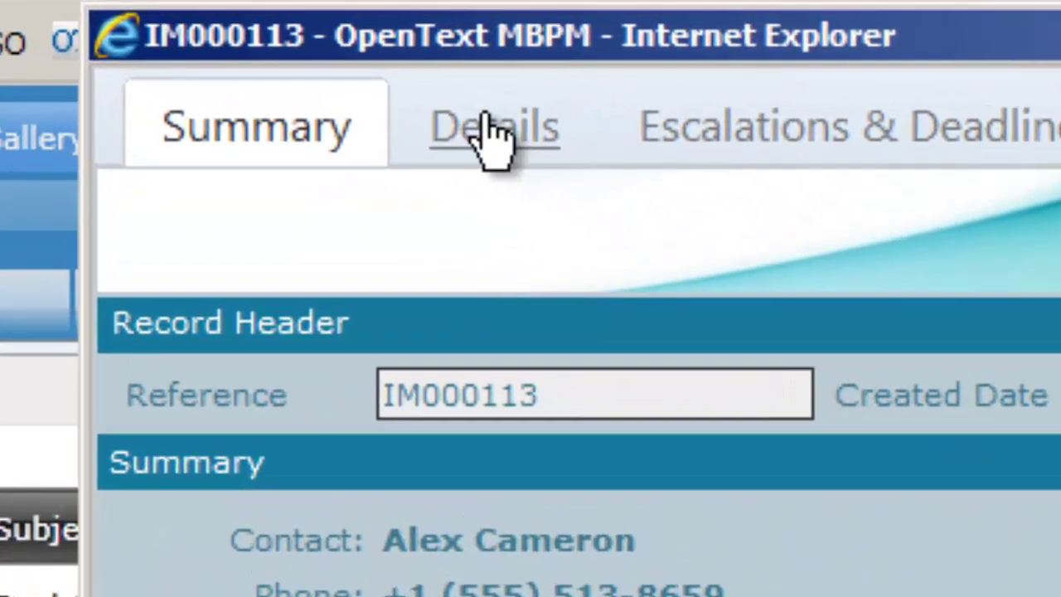
{"action": "left_click", "coordinate": [365, 86]}
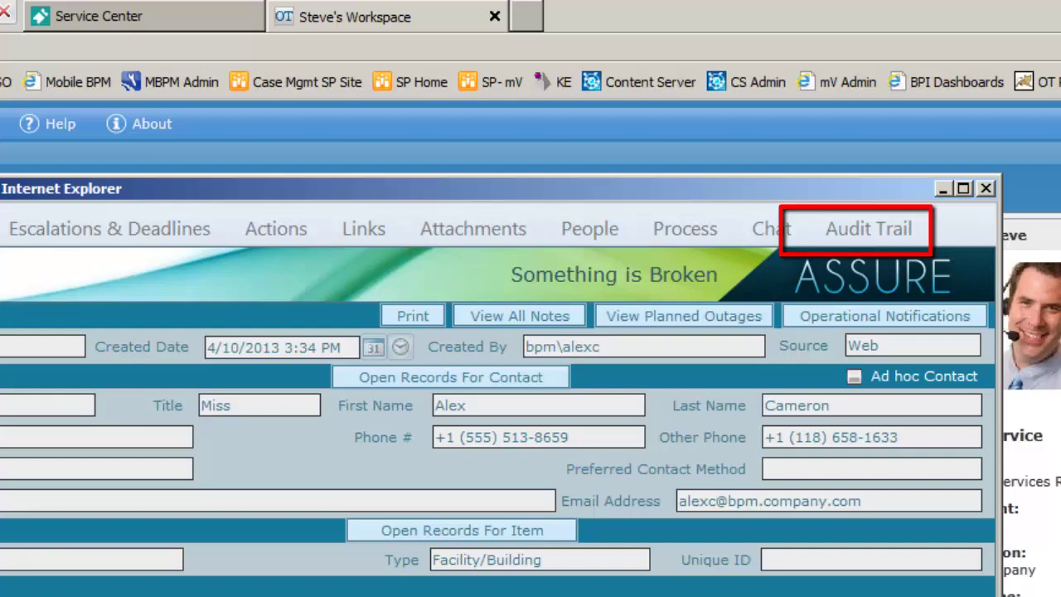
Verify and assign the record with category Delivery and subcategory Property Damage.
{"action": "left_click", "coordinate": [50, 384]}
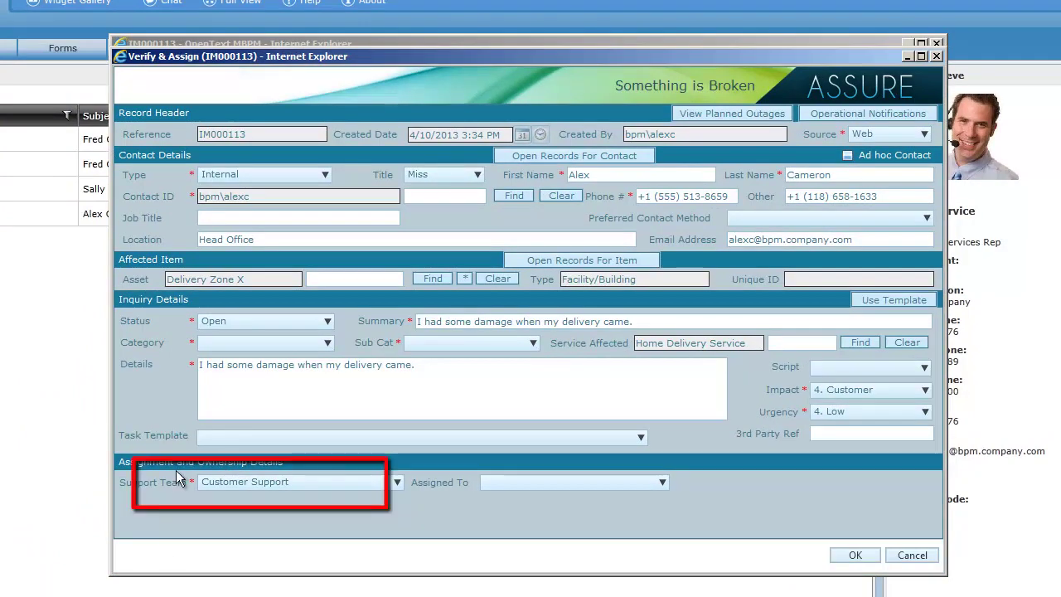
{"action": "left_click", "coordinate": [241, 348]}
{"action": "left_click", "coordinate": [241, 347]}
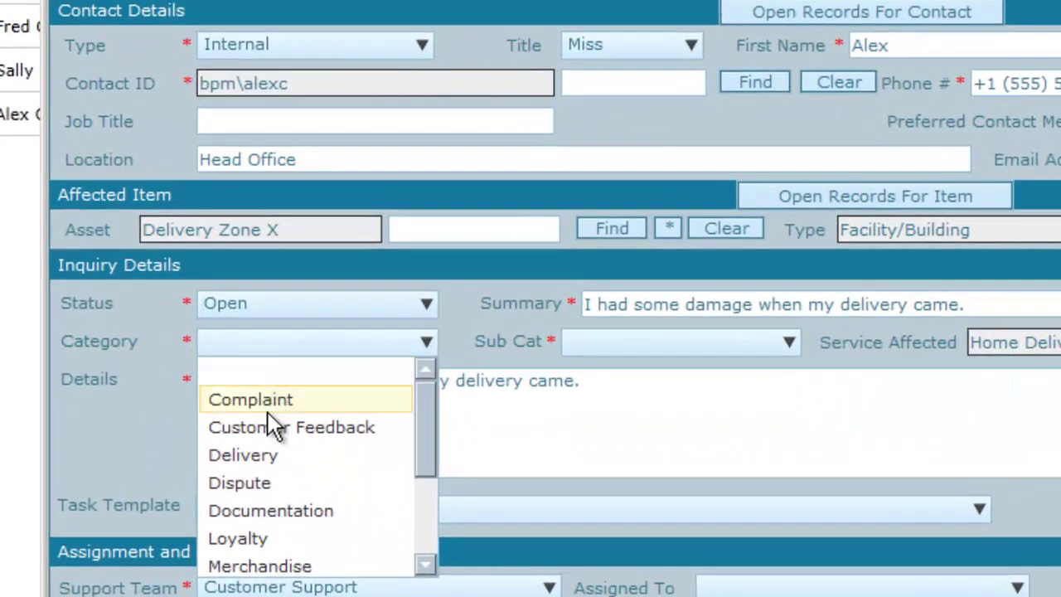
{"action": "left_click", "coordinate": [266, 458]}
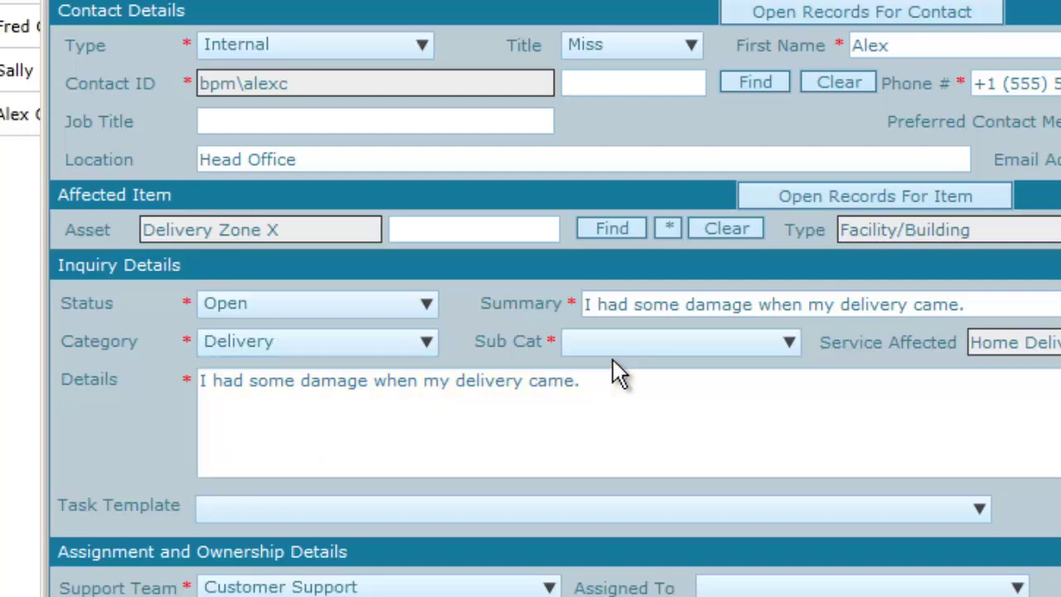
{"action": "left_click", "coordinate": [683, 348]}
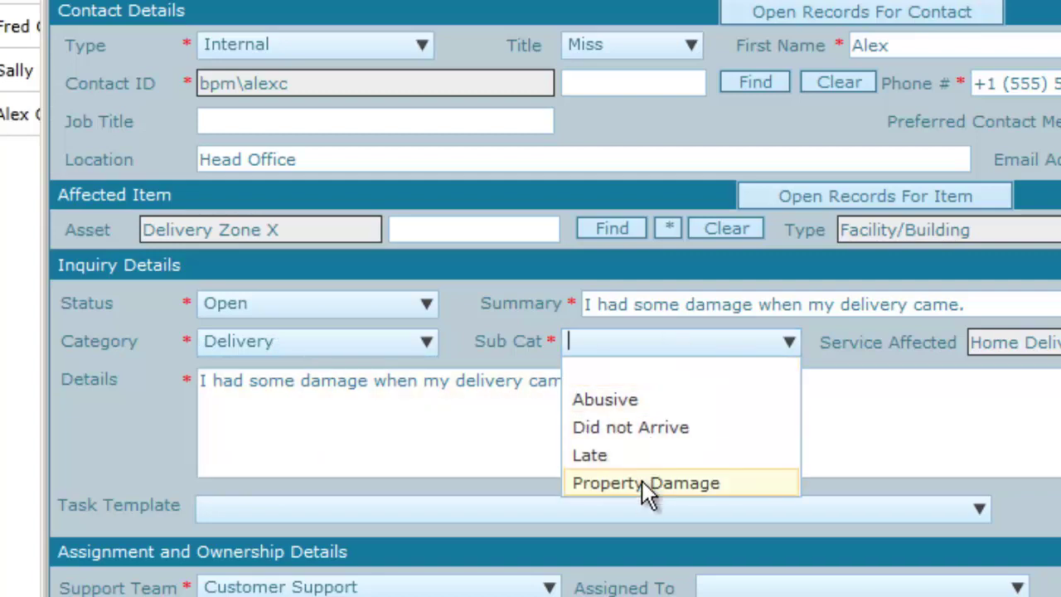
{"action": "left_click", "coordinate": [639, 488]}
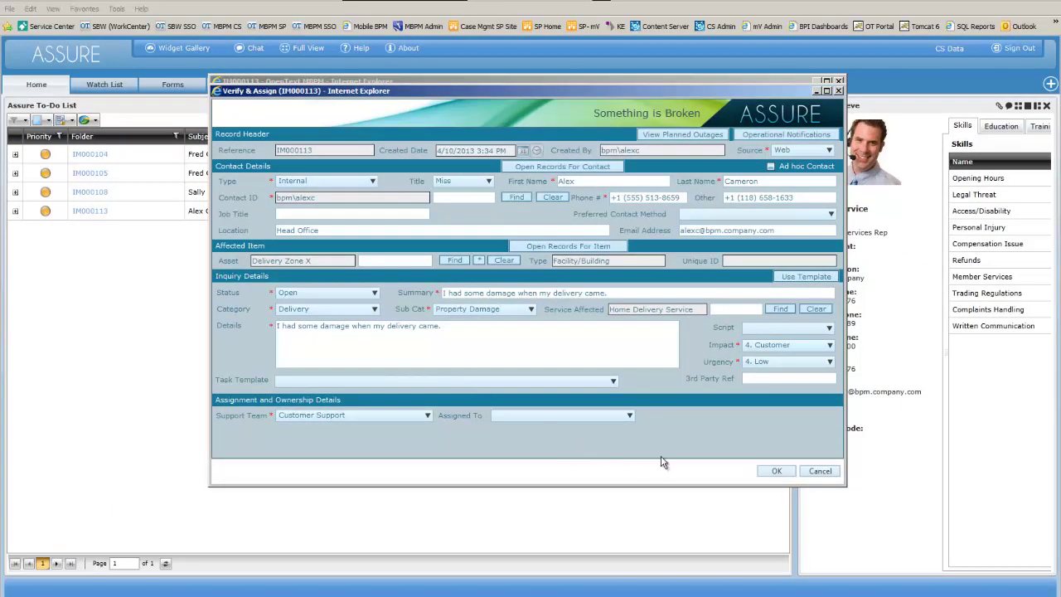
{"action": "left_click", "coordinate": [777, 471]}
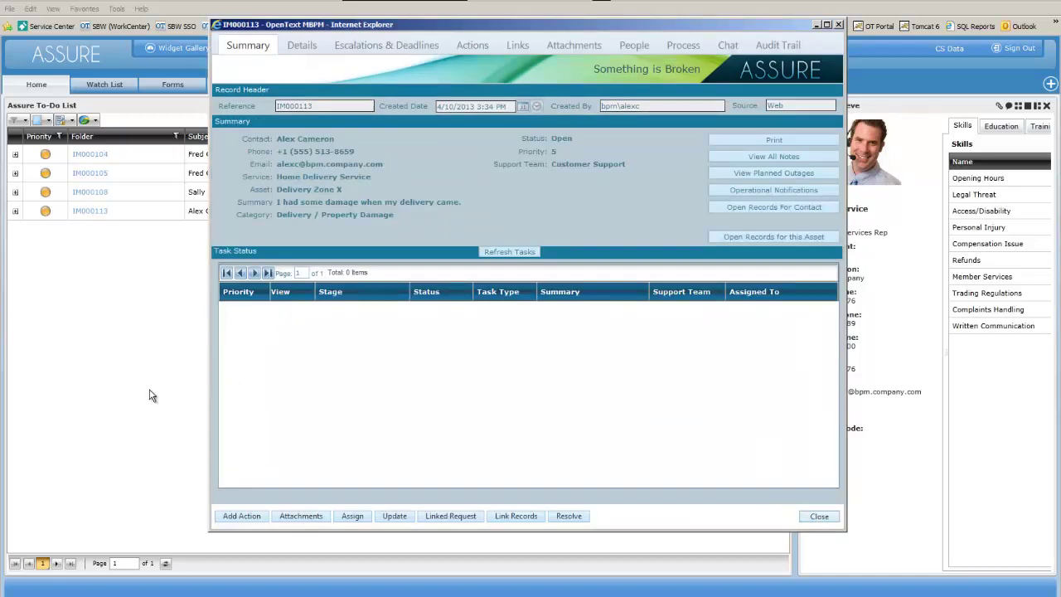
Switch to the Service Center portal and refresh the My Queries list to check the complaint's deadline and stage.
{"action": "left_click", "coordinate": [132, 425]}
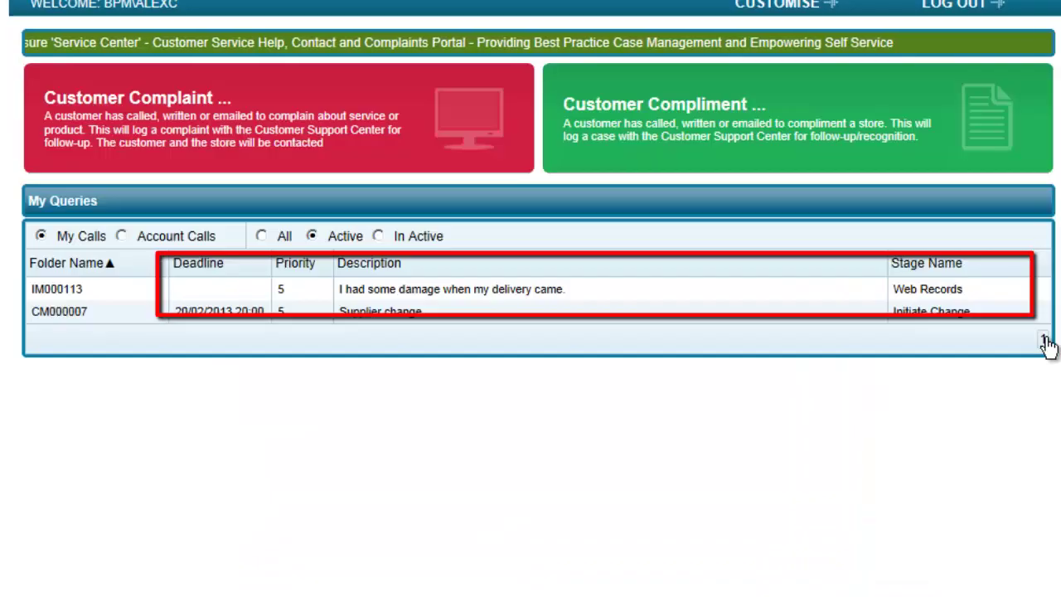
{"action": "left_click", "coordinate": [1044, 341]}
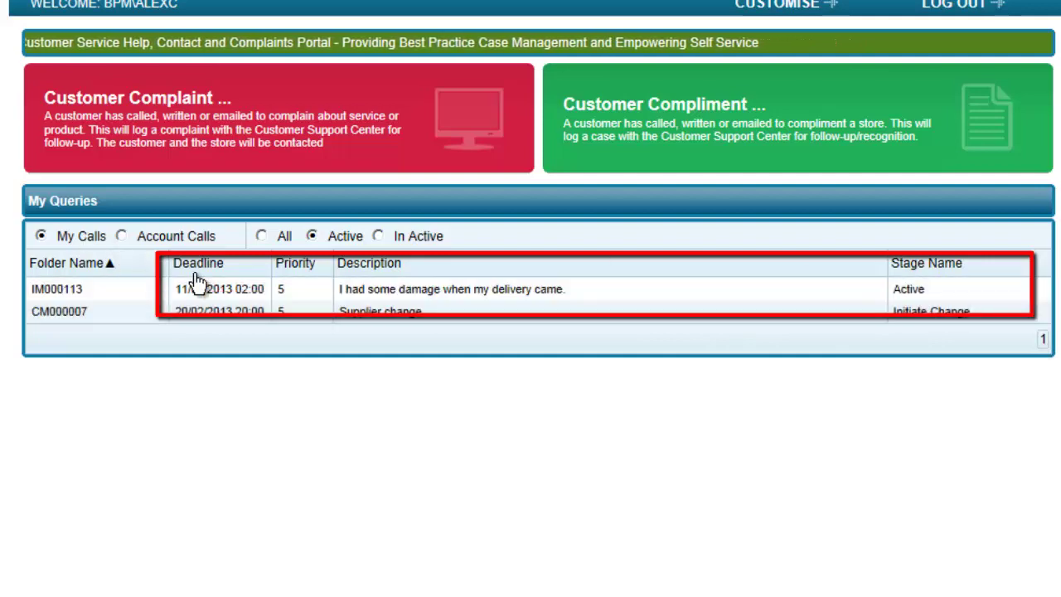
Add a Send Email action to the delivery damage record using the Damaged Property template.
{"action": "double_click", "coordinate": [314, 301]}
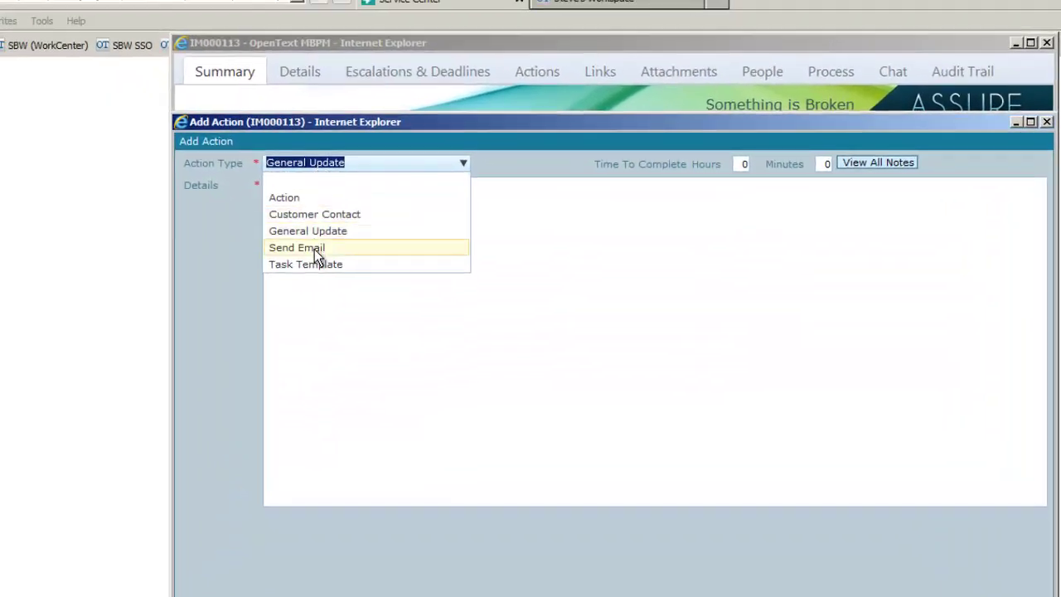
{"action": "left_click", "coordinate": [275, 210]}
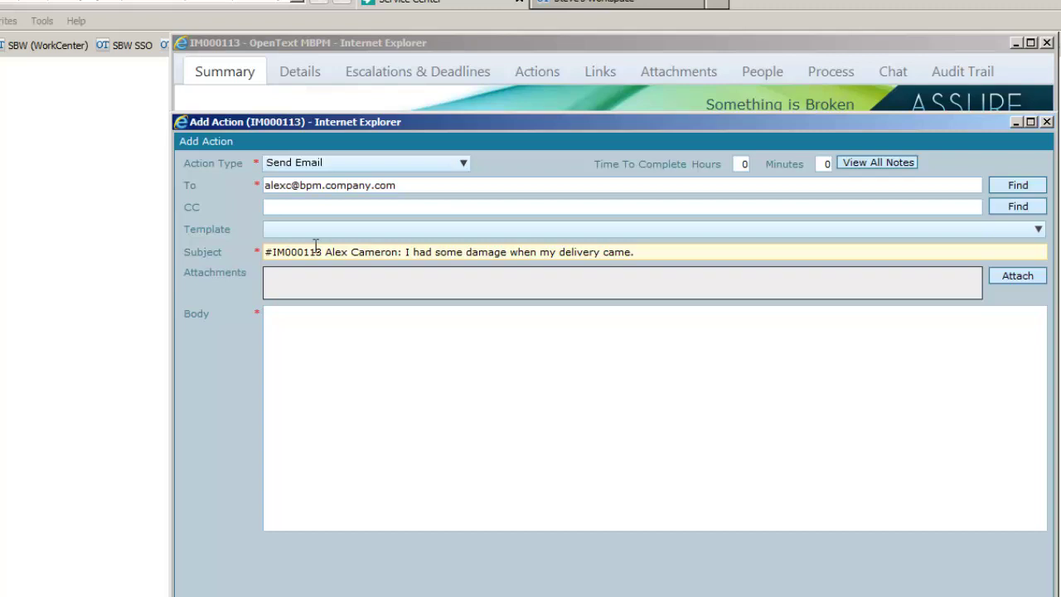
{"action": "left_click", "coordinate": [309, 231]}
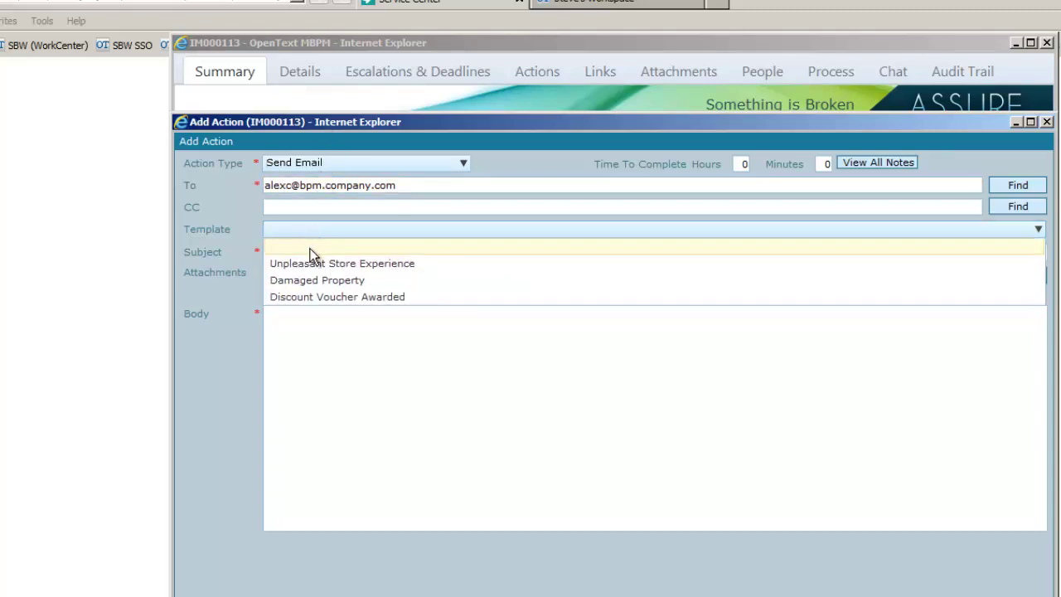
{"action": "left_click", "coordinate": [312, 282]}
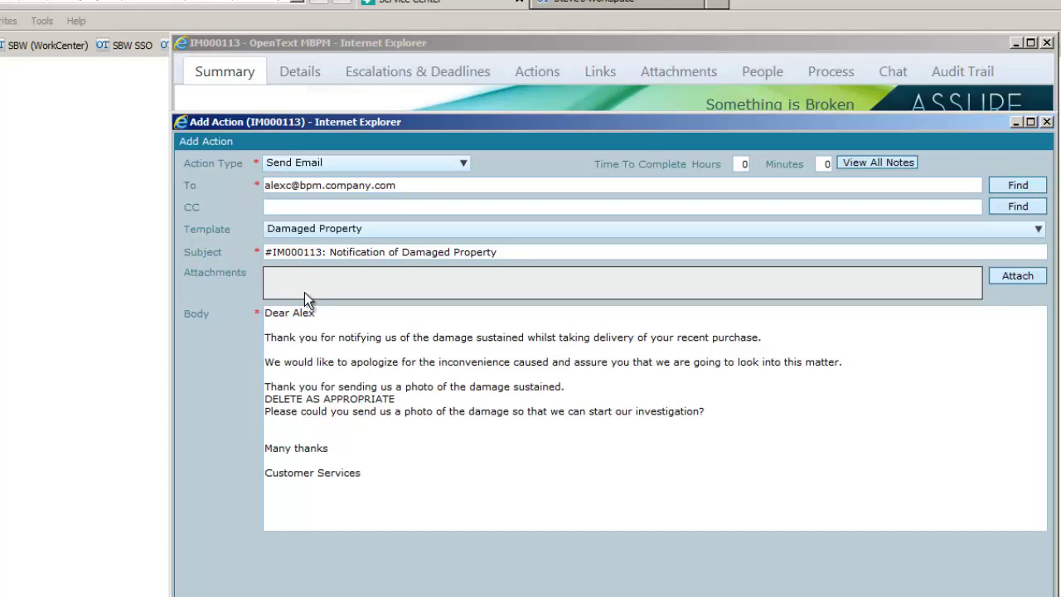
Remove the "DELETE AS APPROPRIATE" line and the photo request sentence from the email body, and submit the email action.
{"action": "left_click", "coordinate": [313, 319]}
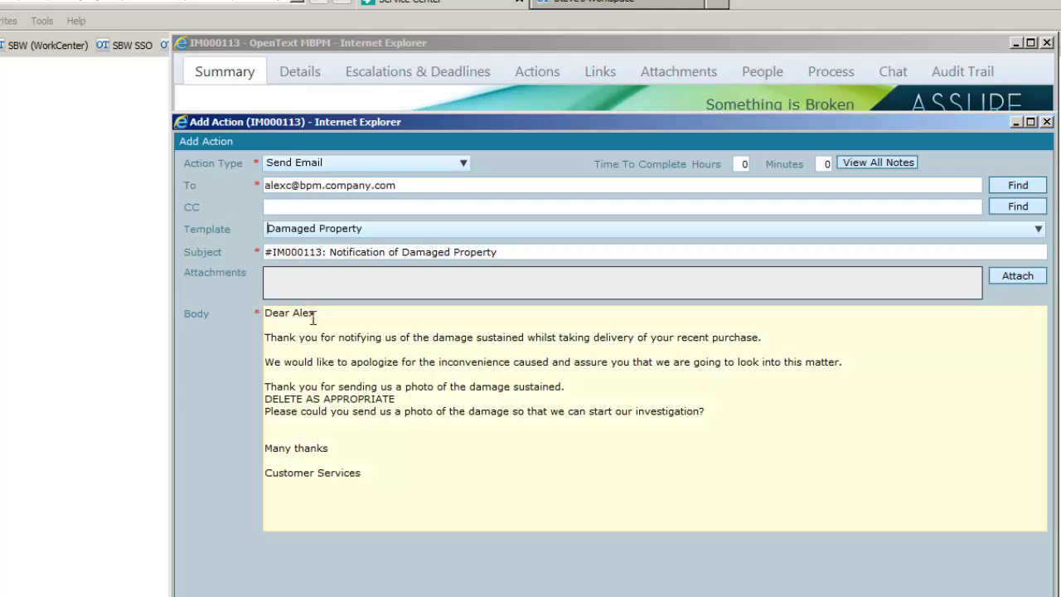
{"action": "key", "text": "ctrl+a"}
{"action": "left_click_drag", "start_coordinate": [754, 427], "coordinate": [231, 404]}
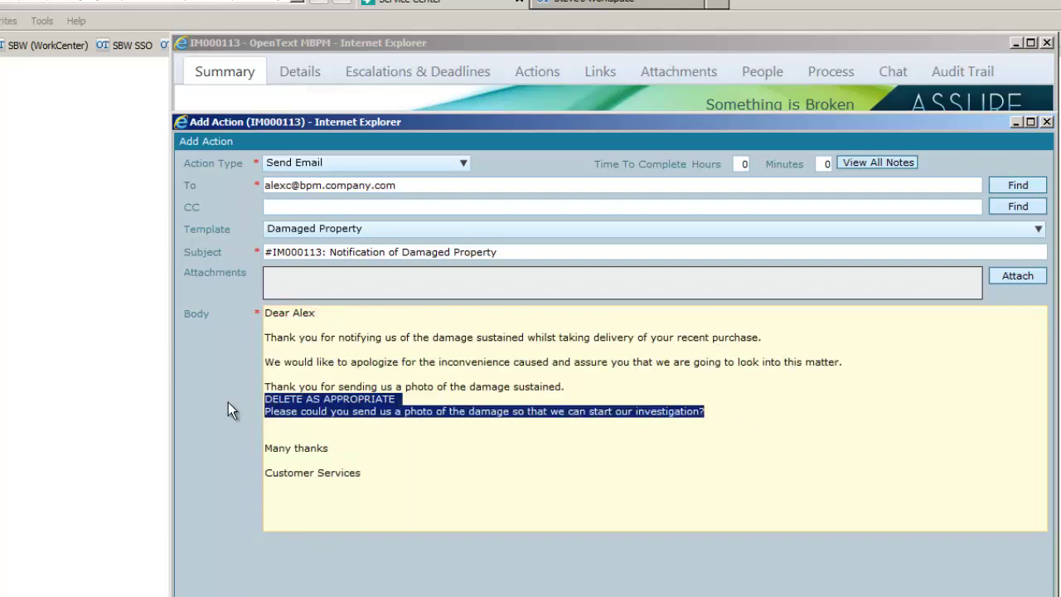
{"action": "key", "text": "Delete"}
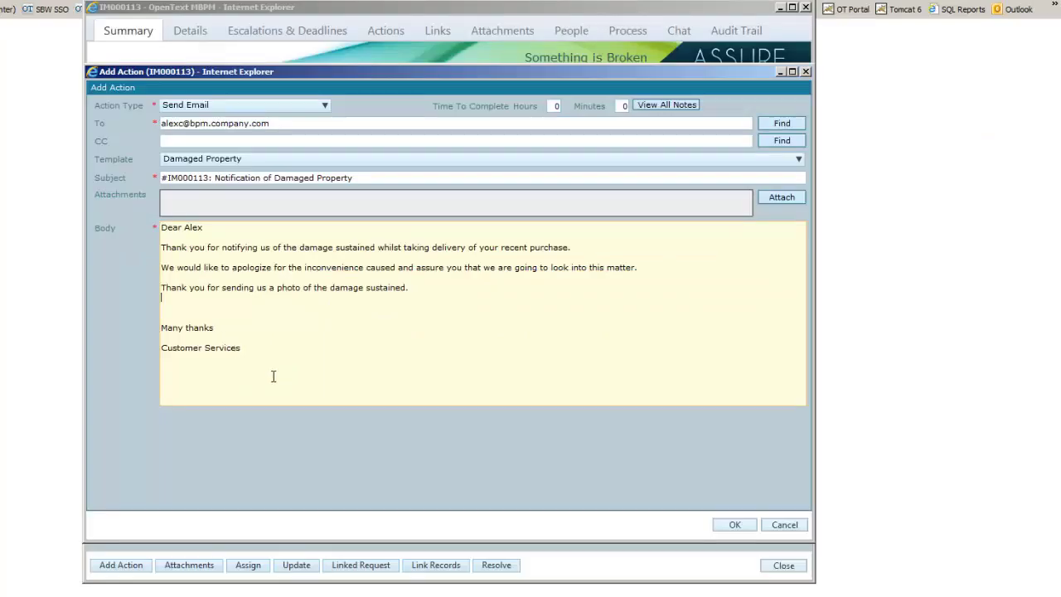
{"action": "left_click", "coordinate": [736, 526]}
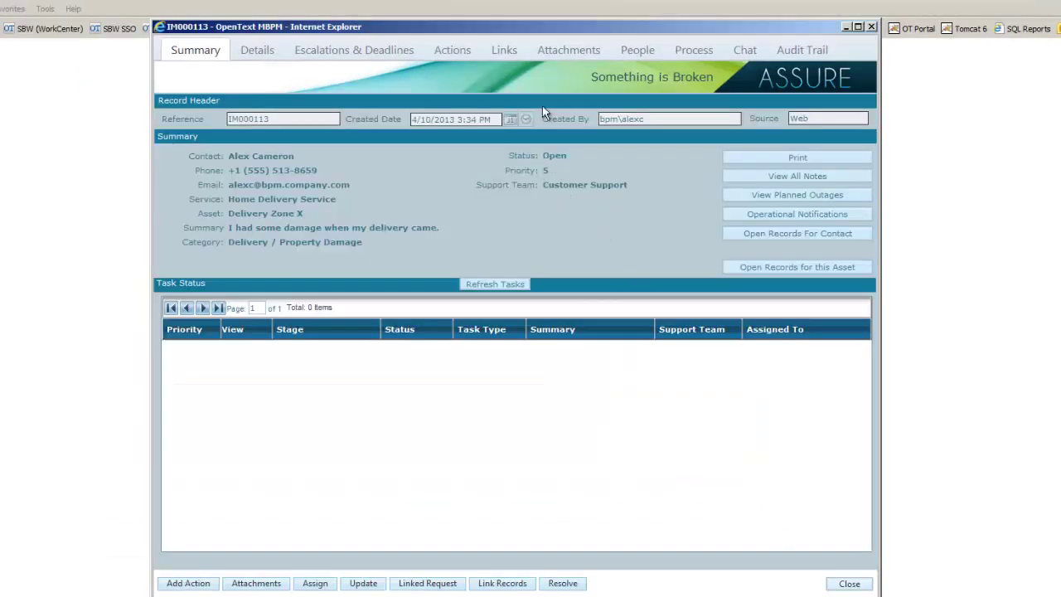
Add a Task Template action to the record using Damaged Property - Repair Delivery Damage, and refresh the record's task list.
{"action": "left_click", "coordinate": [444, 52]}
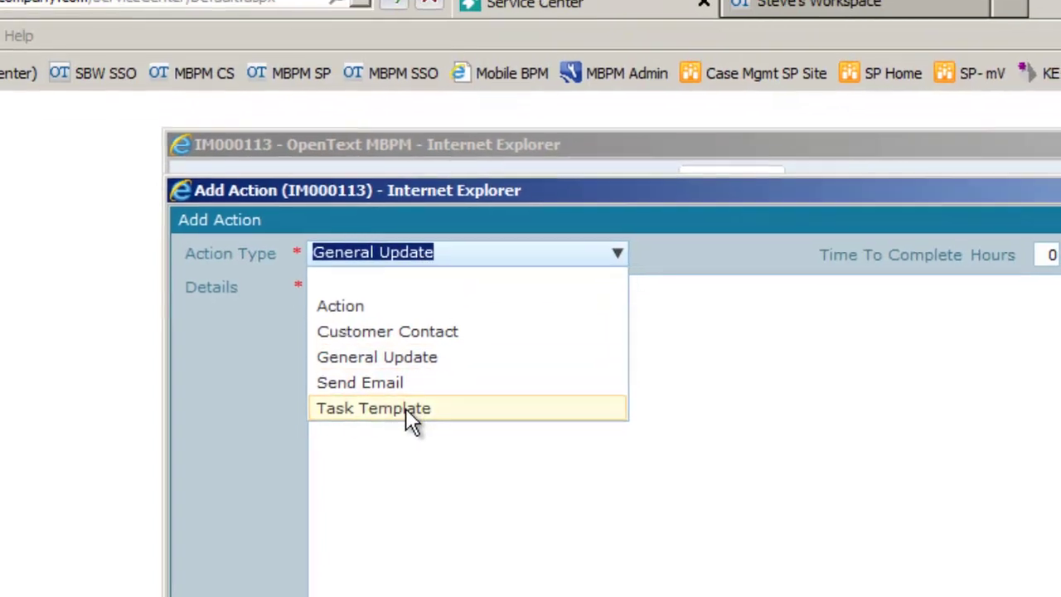
{"action": "left_click", "coordinate": [415, 437]}
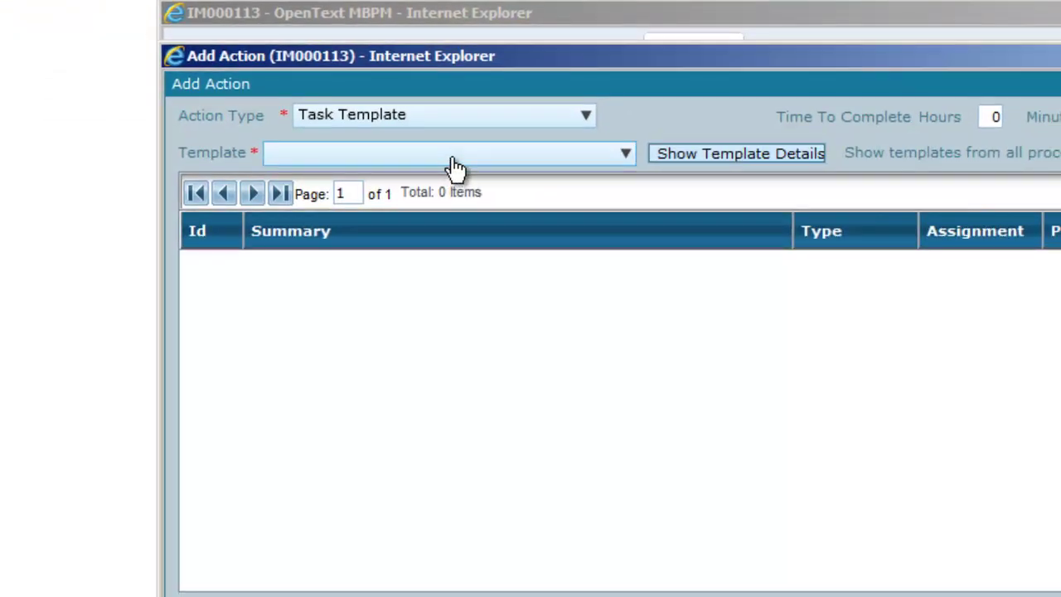
{"action": "left_click", "coordinate": [456, 169]}
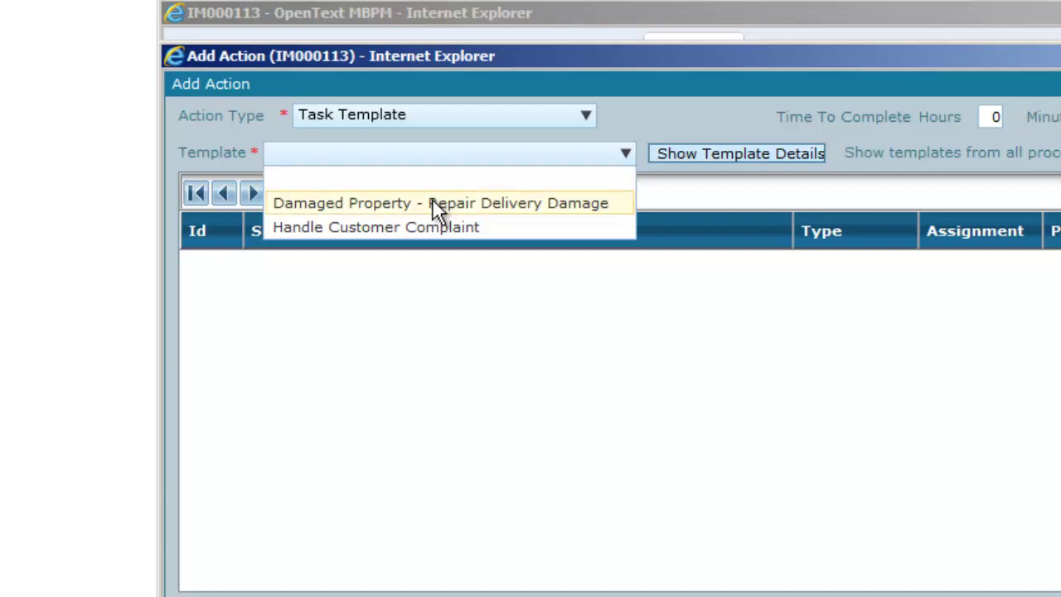
{"action": "left_click", "coordinate": [432, 203]}
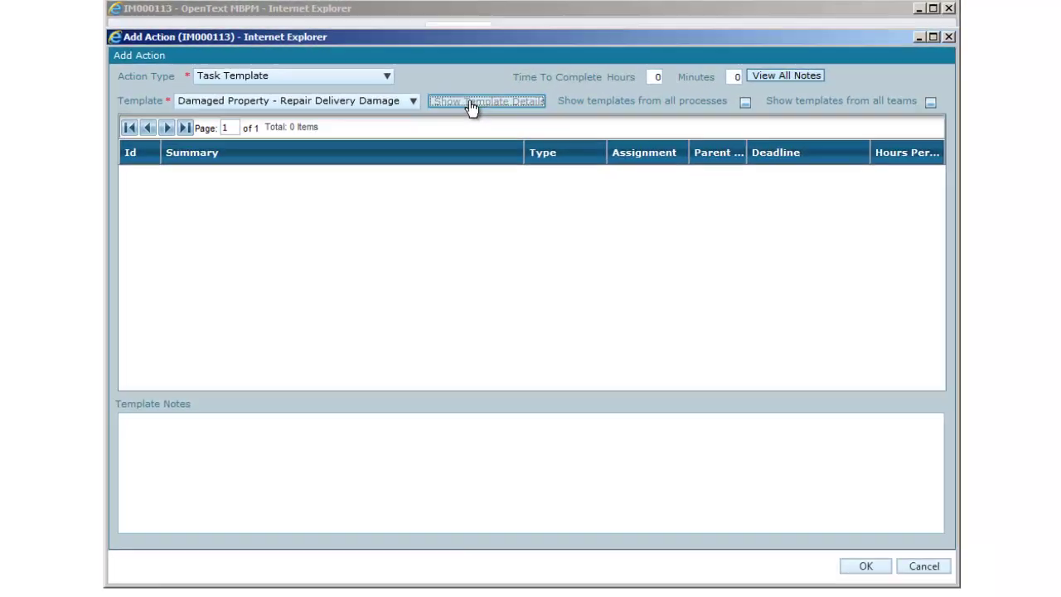
{"action": "left_click", "coordinate": [680, 146]}
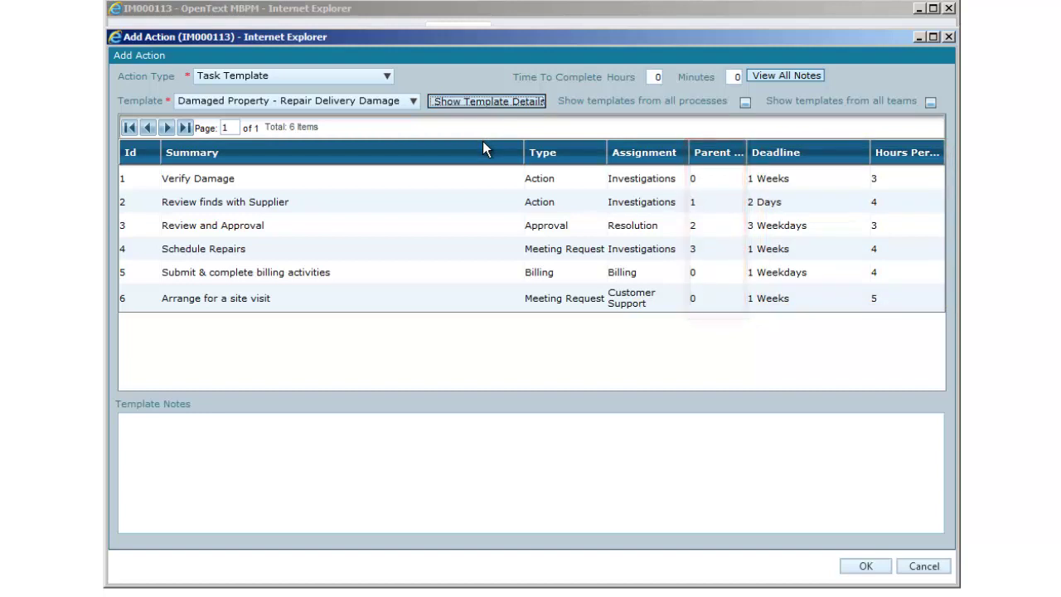
{"action": "left_click", "coordinate": [866, 567]}
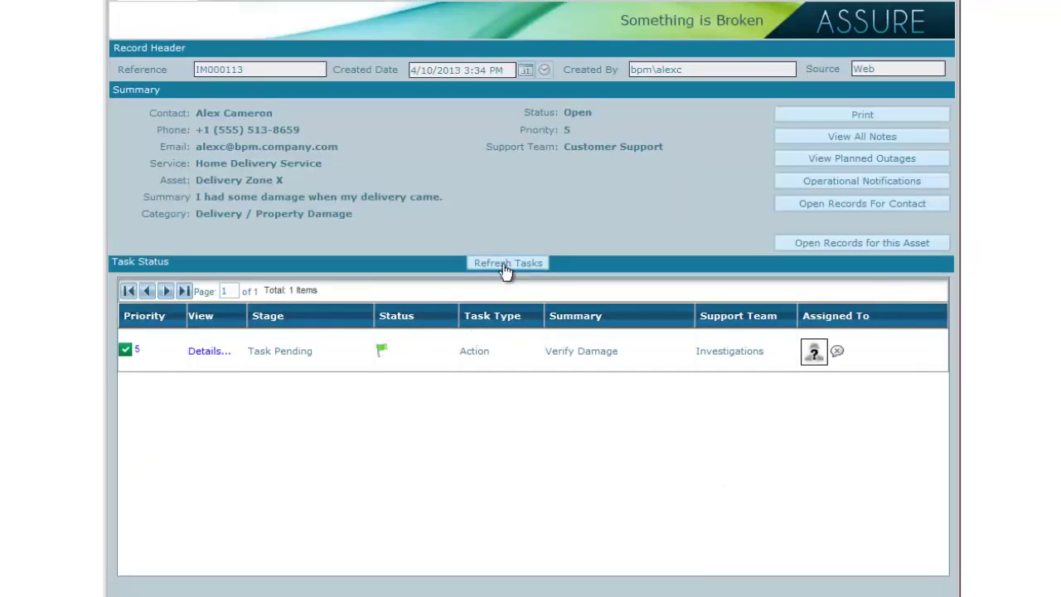
{"action": "left_click", "coordinate": [505, 264]}
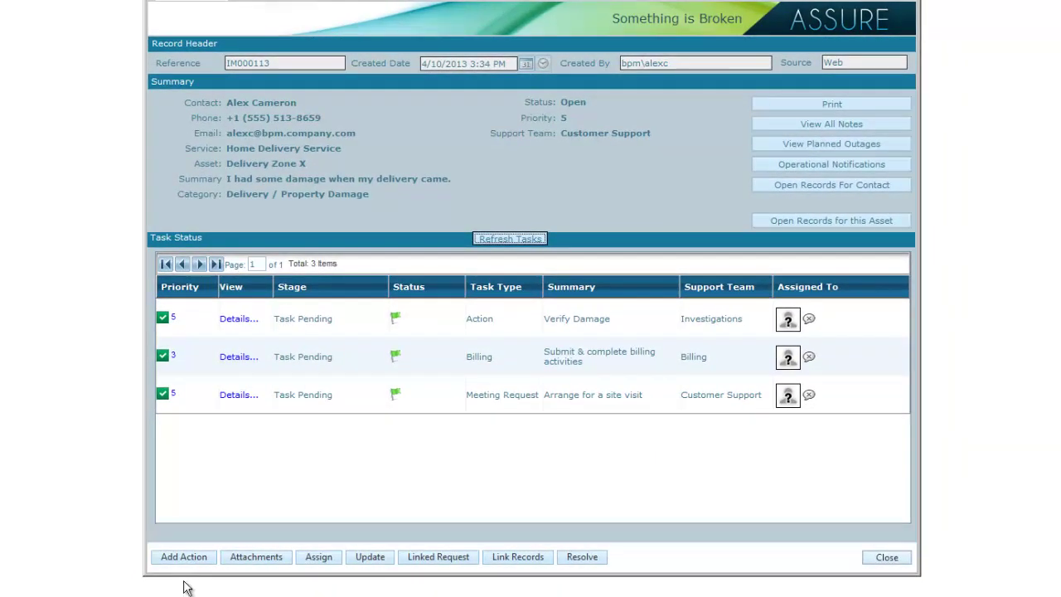
Start another Send Email action on the record using the Discount Voucher Awarded template.
{"action": "left_click", "coordinate": [187, 561]}
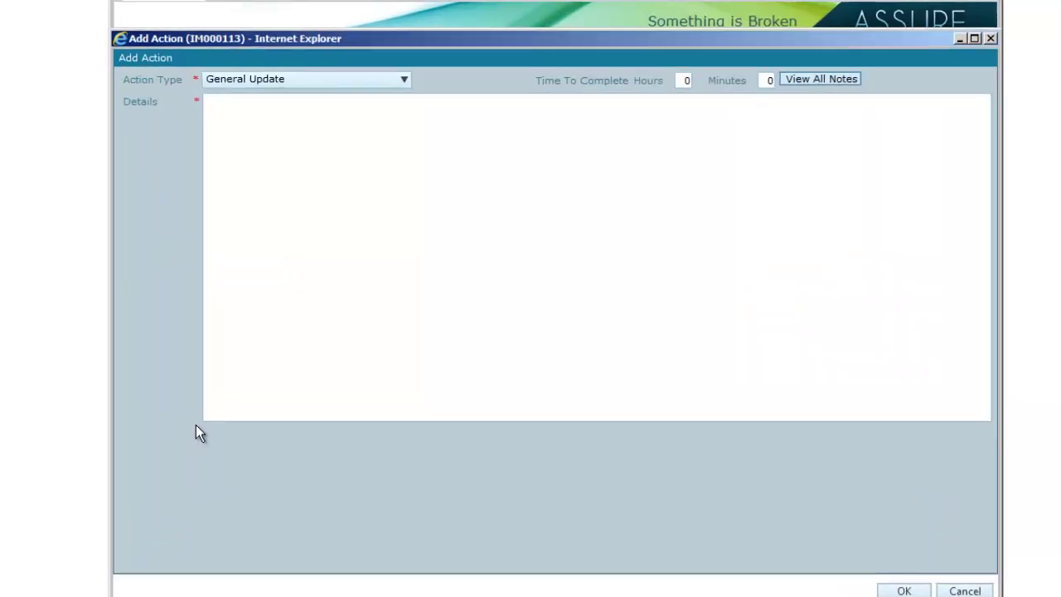
{"action": "left_click", "coordinate": [265, 79]}
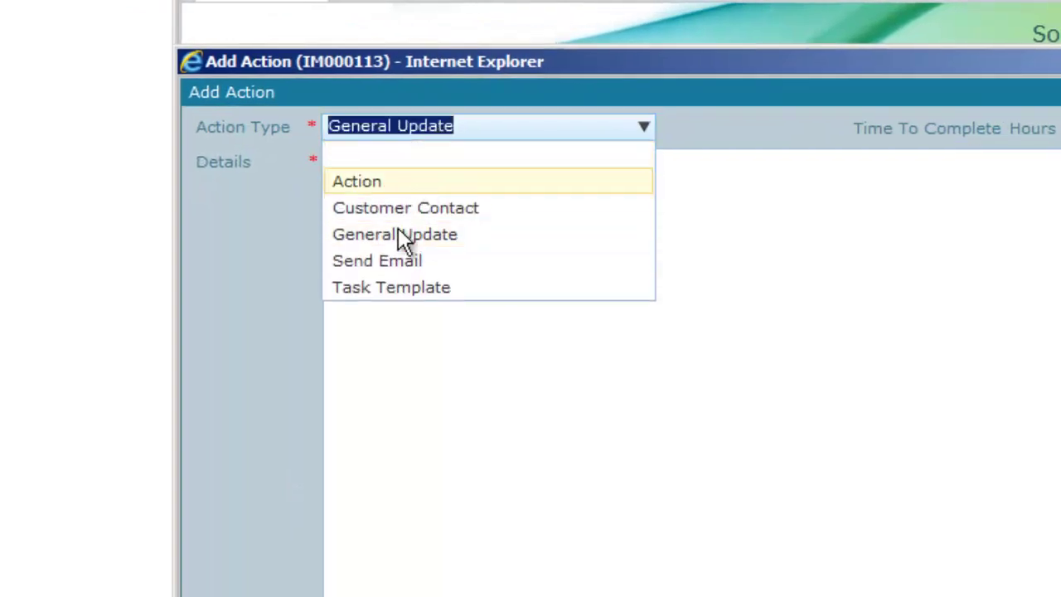
{"action": "left_click", "coordinate": [393, 261]}
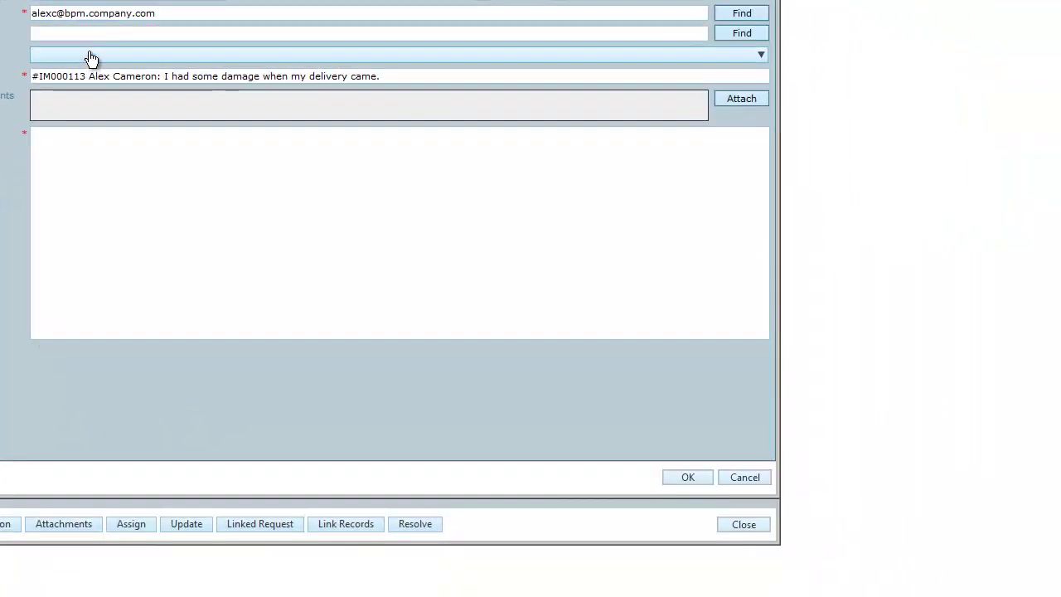
{"action": "left_click", "coordinate": [90, 57]}
{"action": "left_click", "coordinate": [78, 114]}
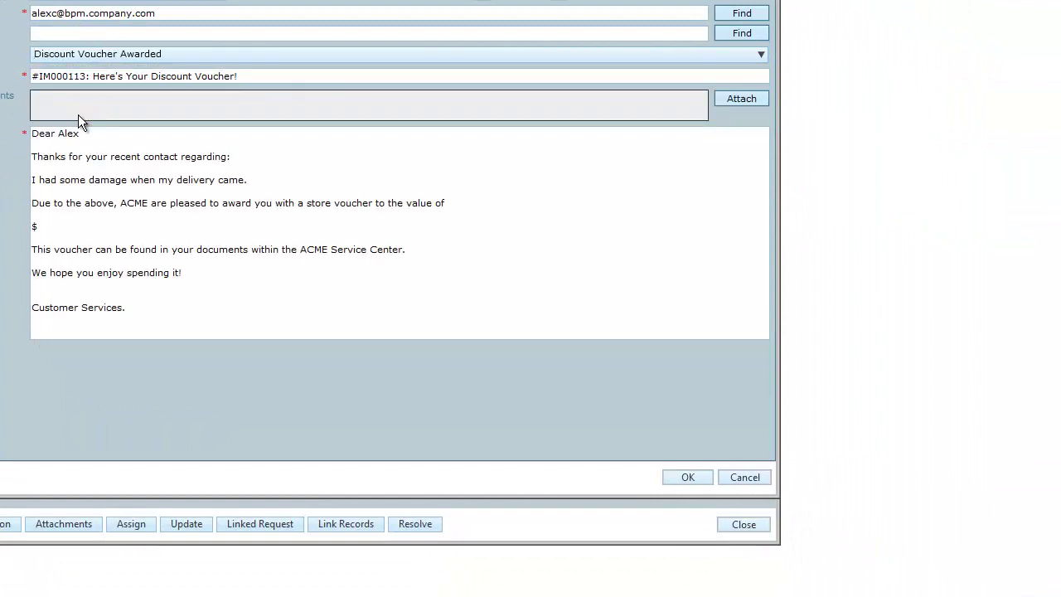
Enter 5 as the dollar value of the voucher in the email body and submit the email action.
{"action": "left_click", "coordinate": [98, 159]}
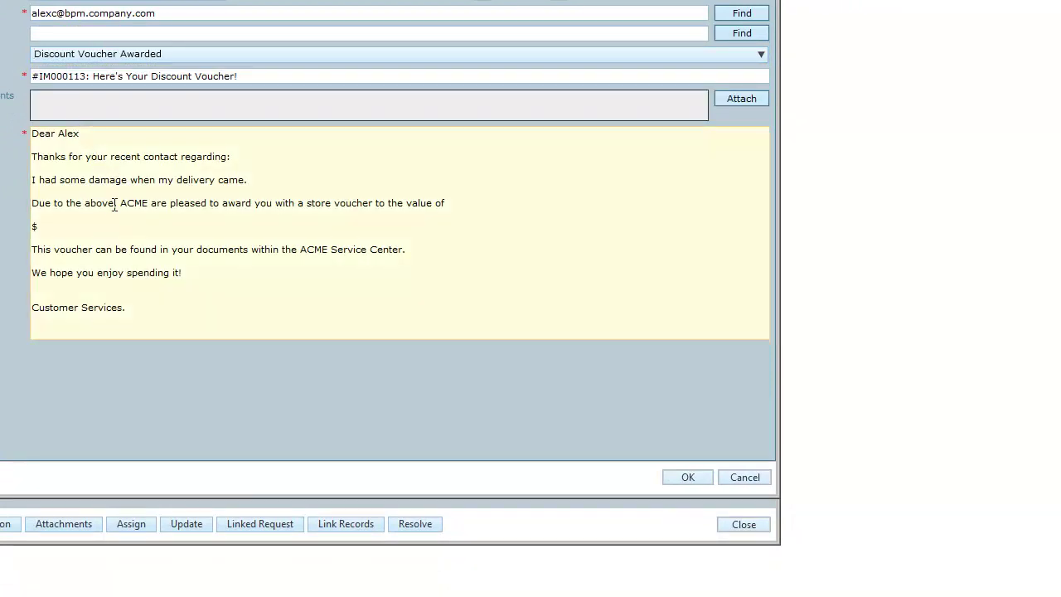
{"action": "key", "text": "ctrl+a"}
{"action": "left_click", "coordinate": [99, 223]}
{"action": "type", "text": "5"}
{"action": "left_click", "coordinate": [699, 477]}
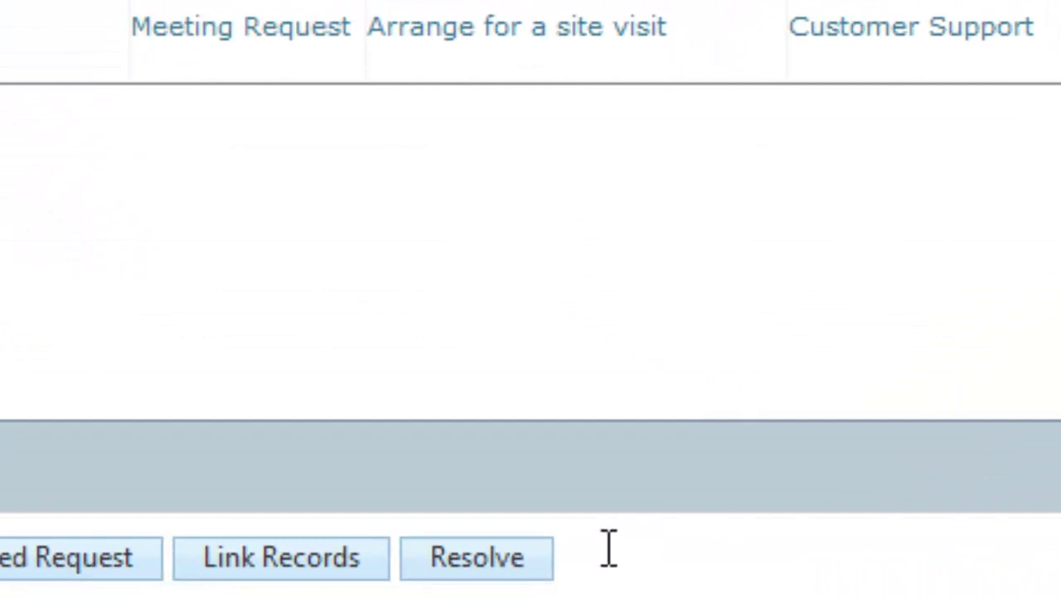
Resolve the record with code Apology Letter Sent and details "Sent apology letter and voucher", and choose to create a knowledge article.
{"action": "left_click", "coordinate": [511, 579]}
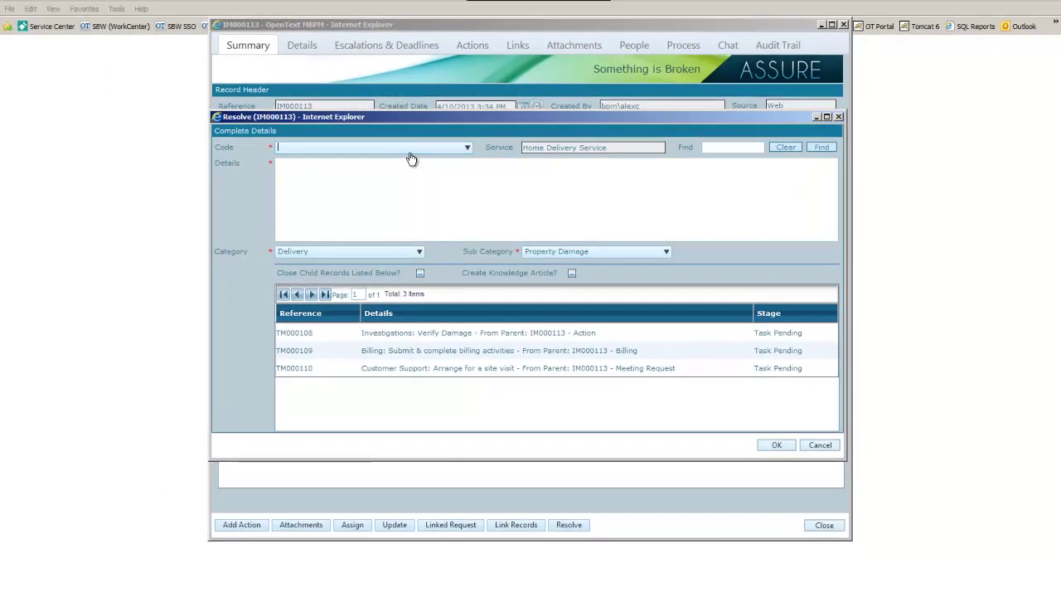
{"action": "left_click", "coordinate": [410, 154]}
{"action": "left_click", "coordinate": [340, 173]}
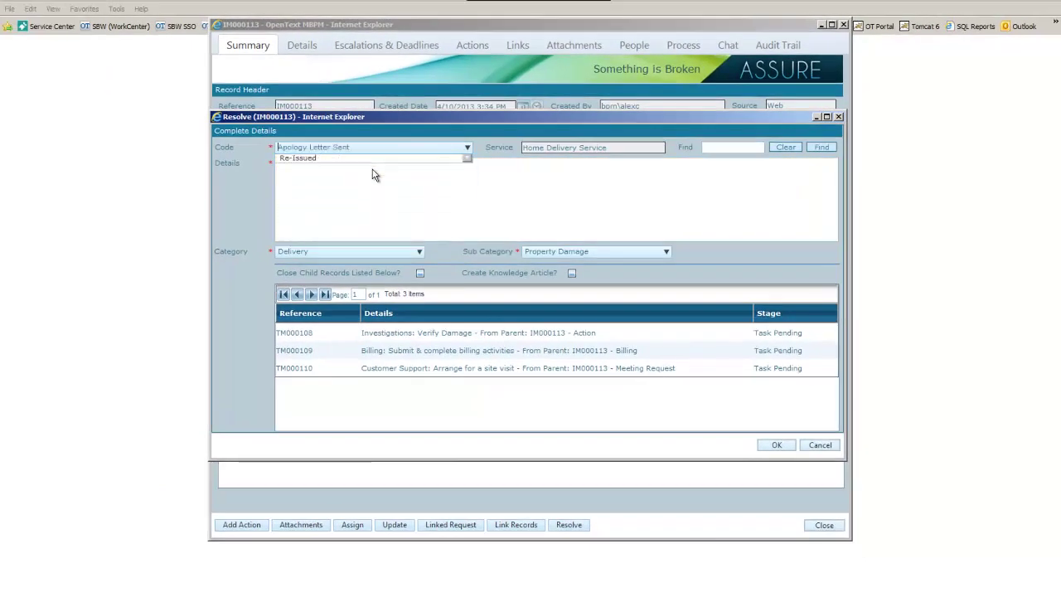
{"action": "left_click", "coordinate": [324, 182]}
{"action": "type", "text": "Sent apology letter and voucher"}
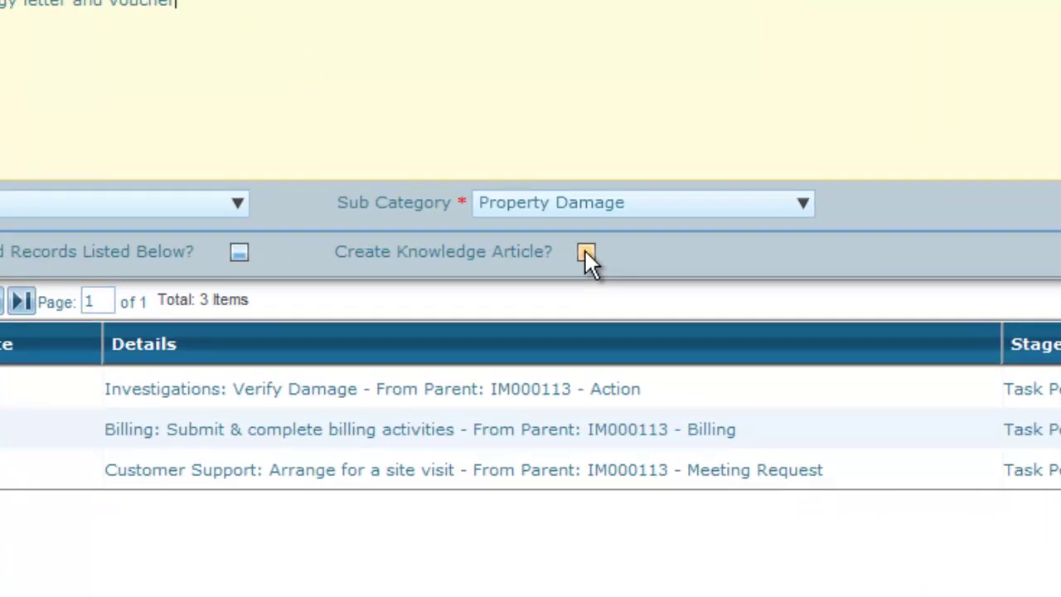
{"action": "left_click", "coordinate": [586, 252]}
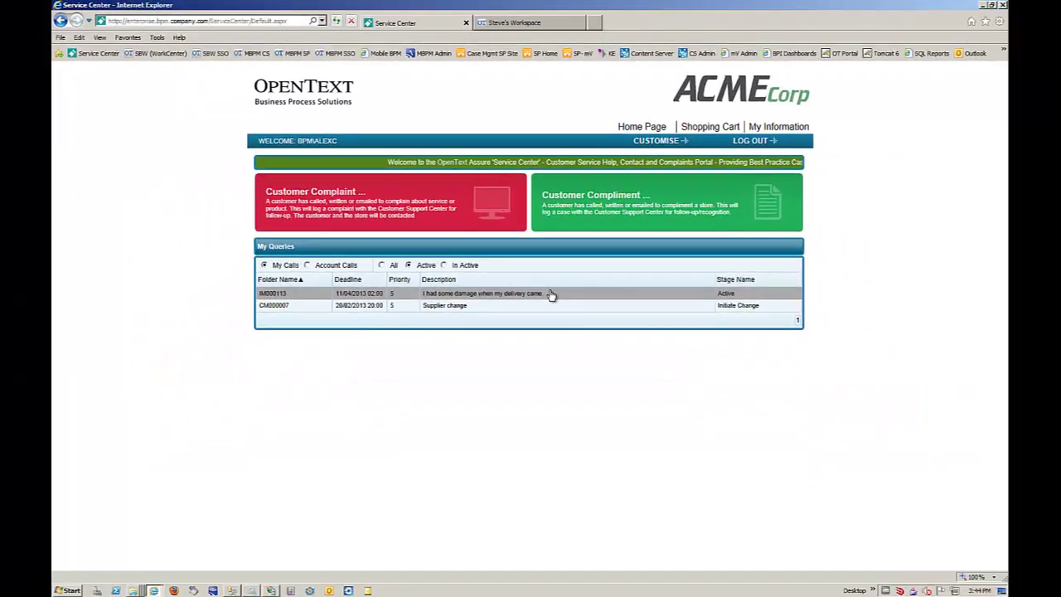
In the Service Center portal, review the actions history in the delivery damage complaint's call details, and close them.
{"action": "left_click", "coordinate": [551, 294]}
{"action": "left_click", "coordinate": [365, 205]}
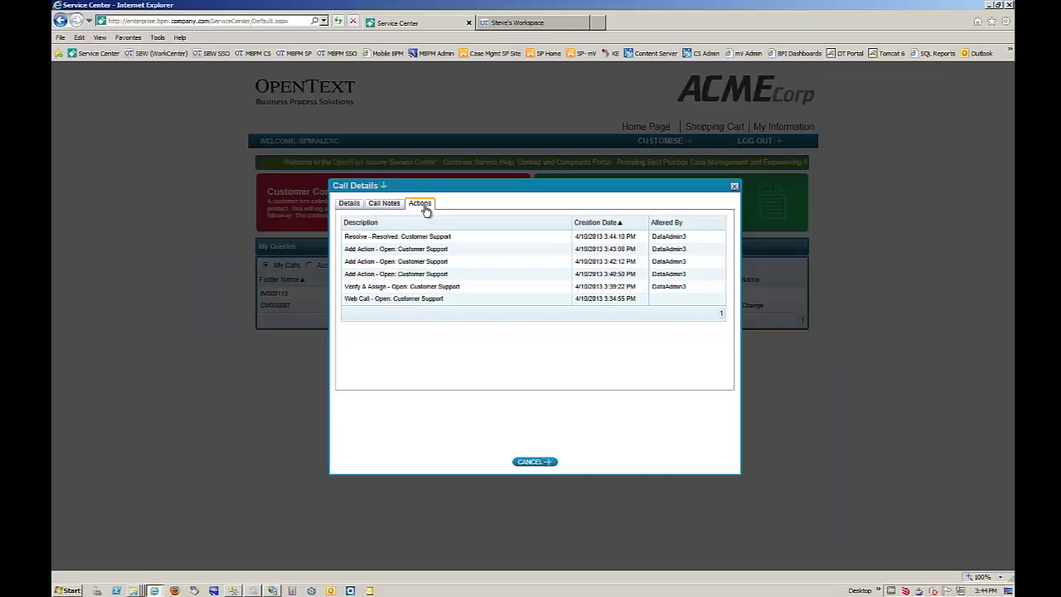
{"action": "left_click", "coordinate": [525, 462]}
Open the customer's My Documents page and filter the documents by category to find the store voucher.
{"action": "left_click", "coordinate": [764, 128]}
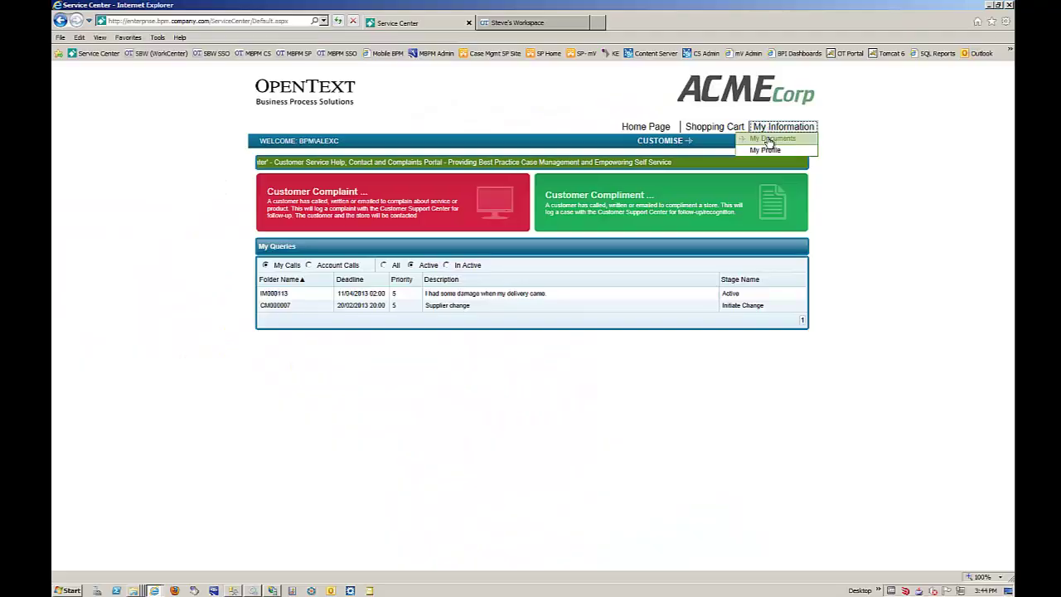
{"action": "left_click", "coordinate": [440, 290]}
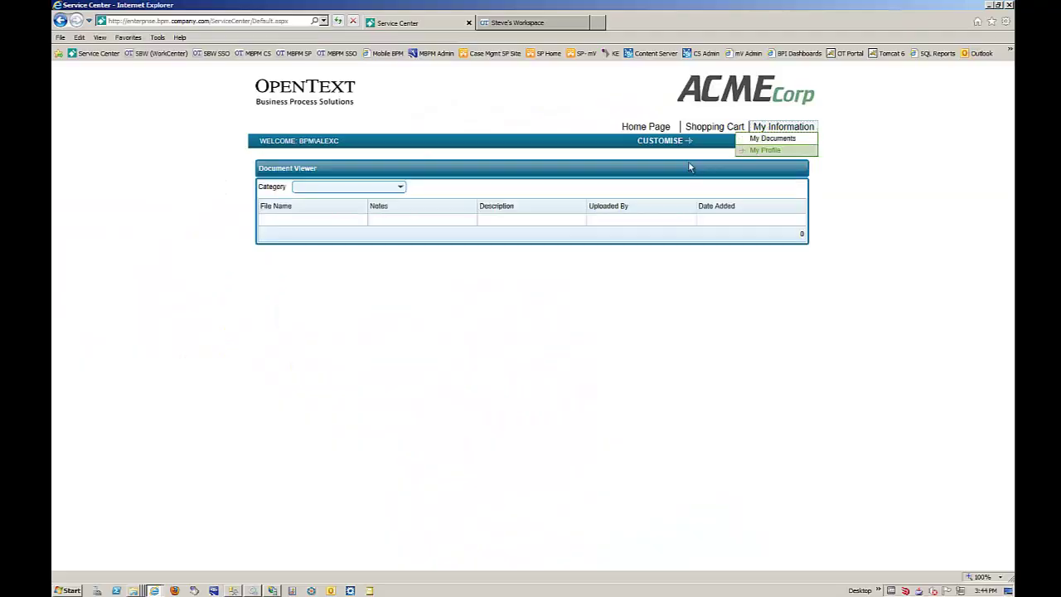
{"action": "left_click", "coordinate": [321, 188]}
{"action": "left_click", "coordinate": [320, 266]}
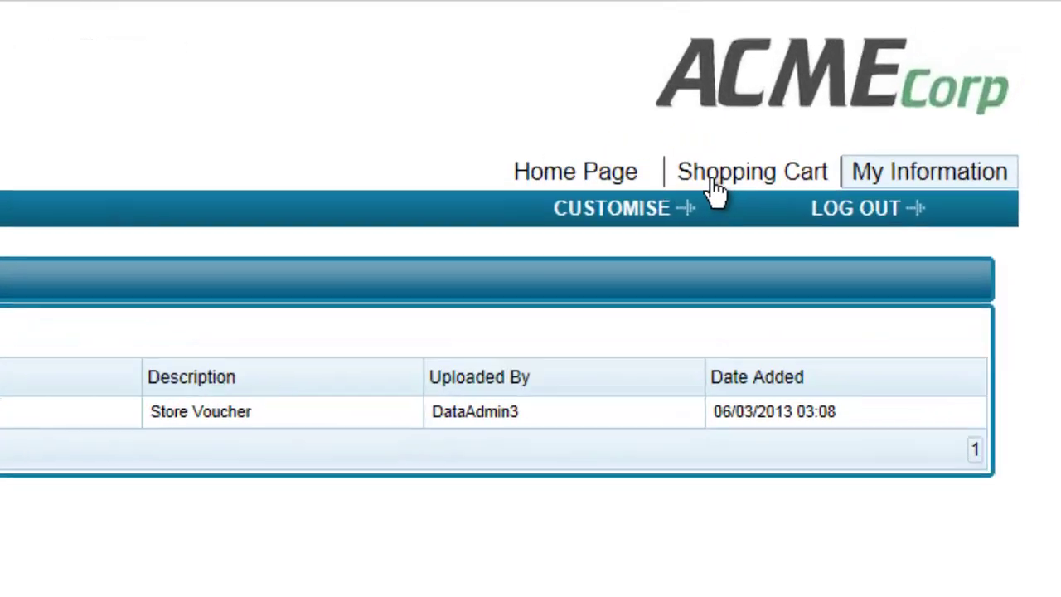
Open the Loyalty Points Program product details from the Service Catalogue in the shopping cart.
{"action": "mouse_move", "coordinate": [821, 122]}
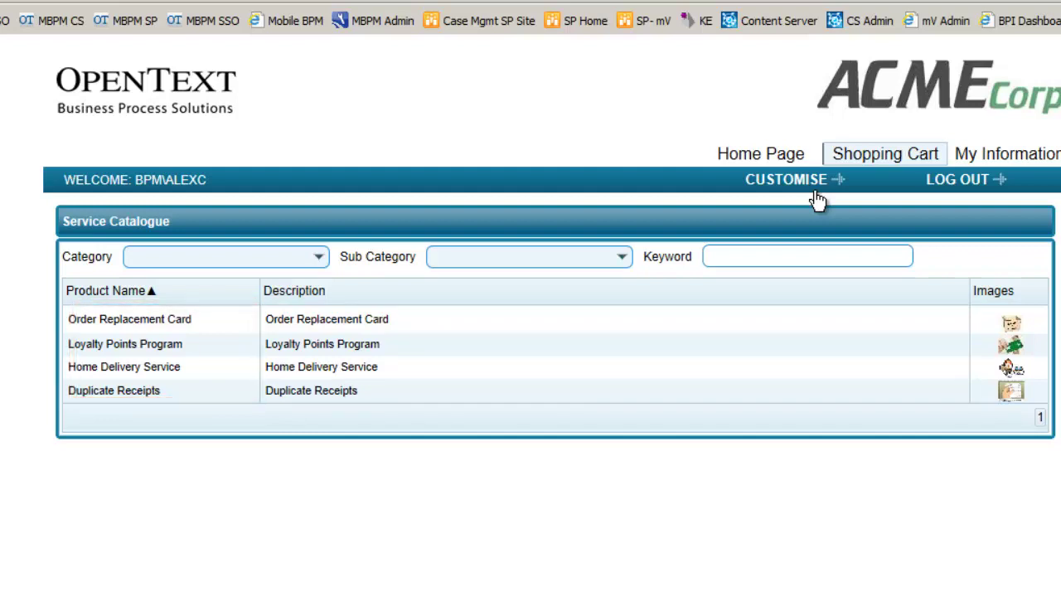
{"action": "left_click", "coordinate": [278, 343]}
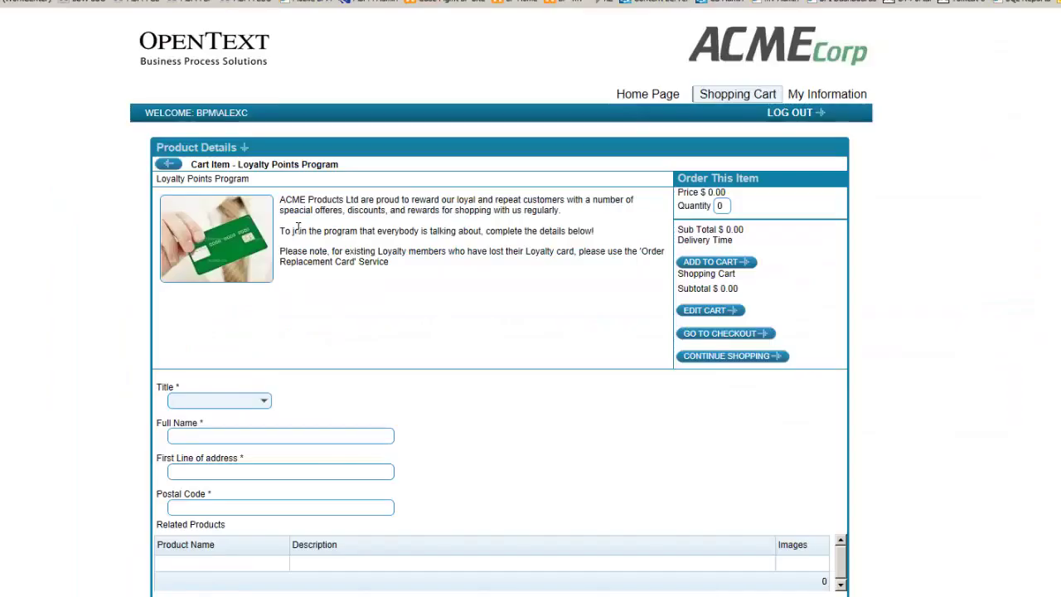